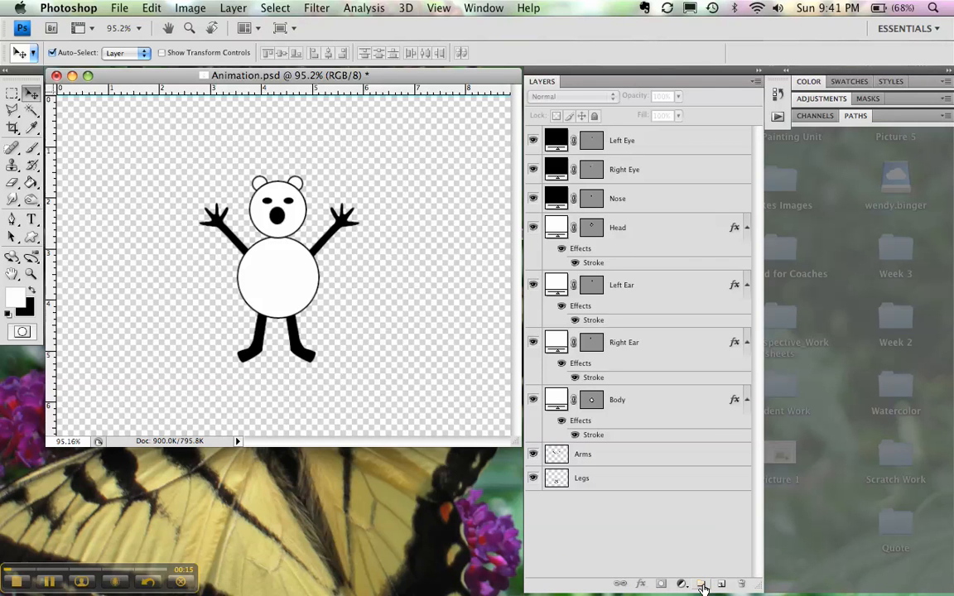
Create a new layer group above the character layers and name it Keyframe 1 (Start)
click(701, 585)
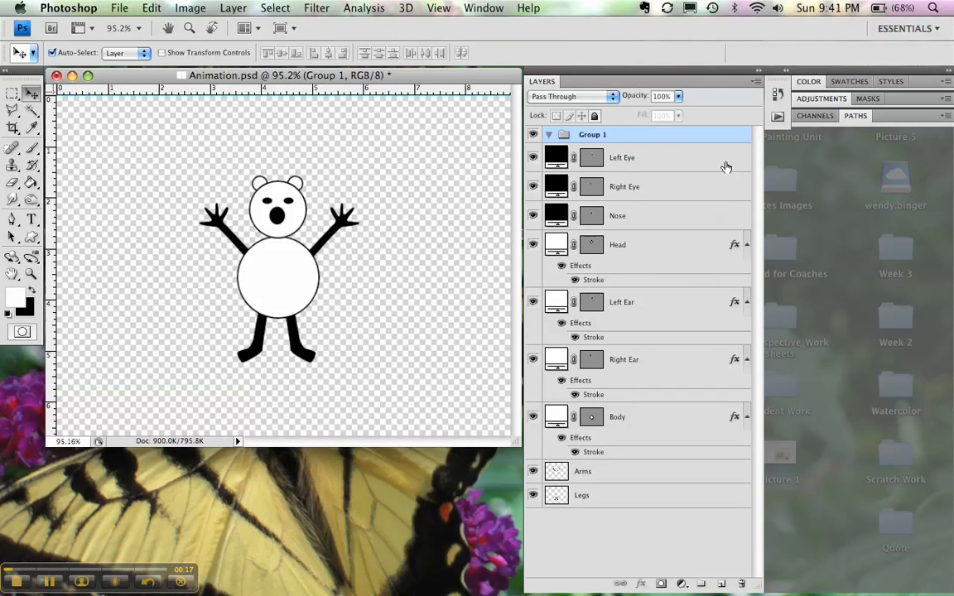
click(757, 83)
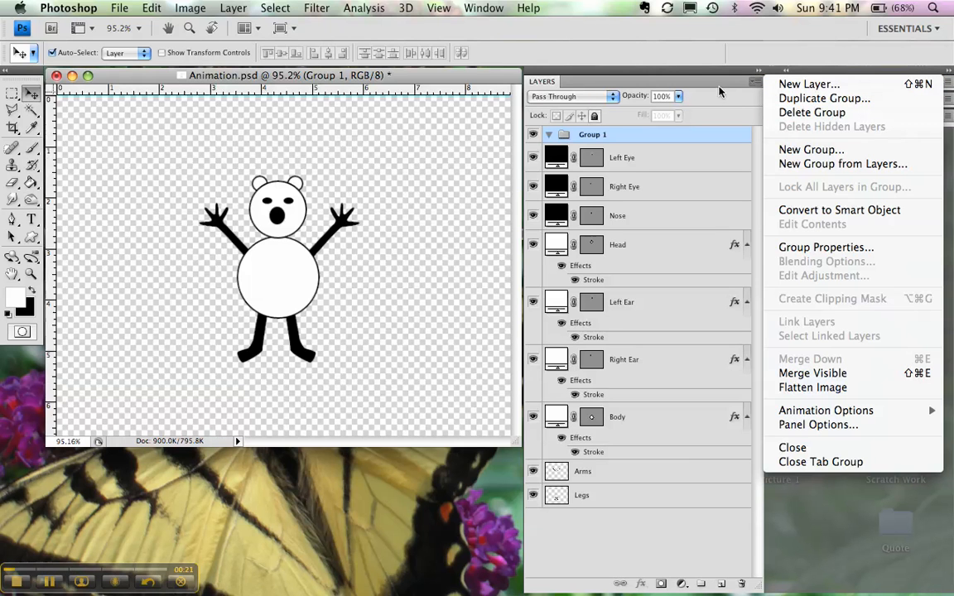
click(692, 81)
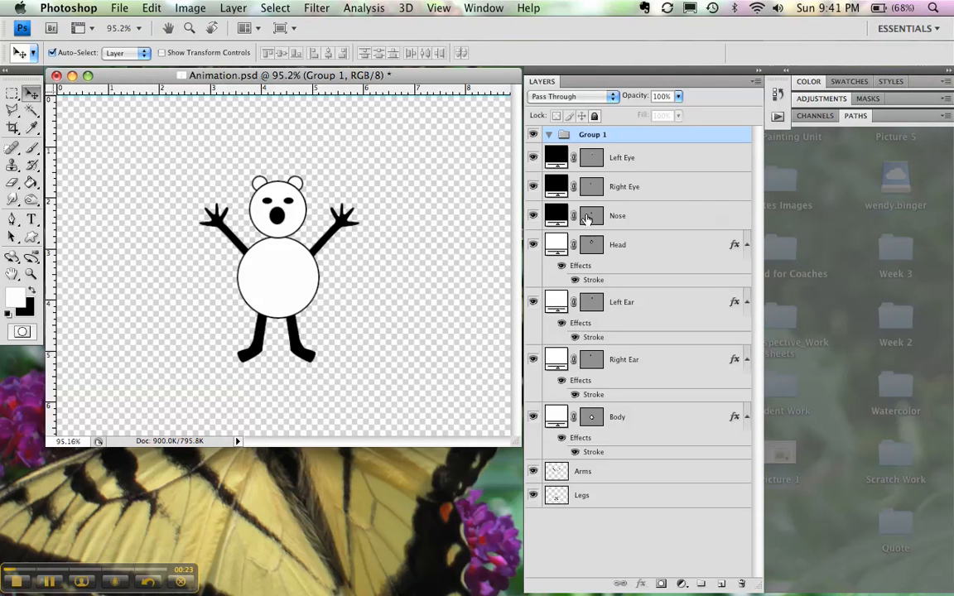
double_click(593, 136)
text(Keyframe 1 (Start)
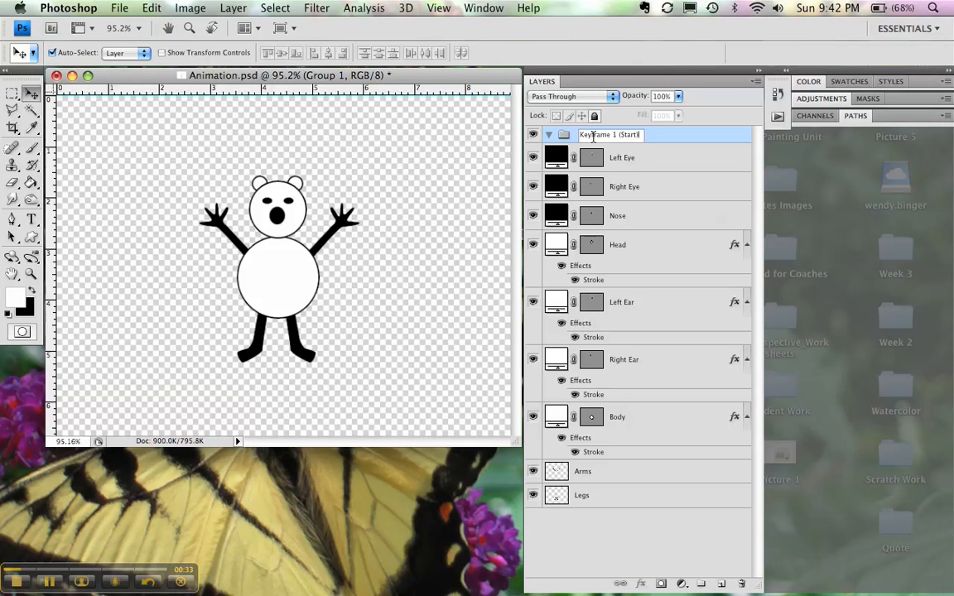
Put all layers from Left Eye down to Legs into the Keyframe 1 (Start) group and collapse the group
click(632, 159)
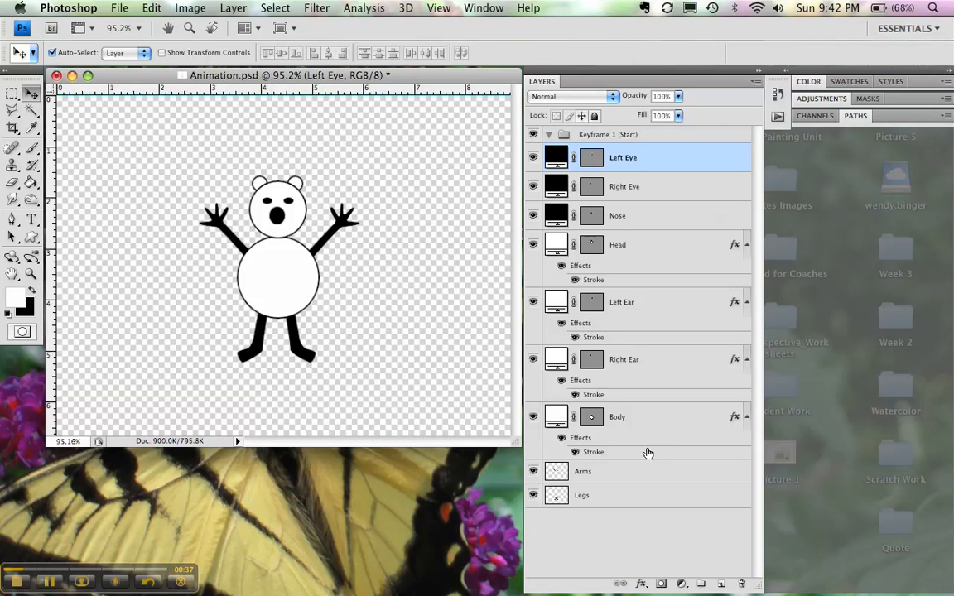
shift+click(648, 497)
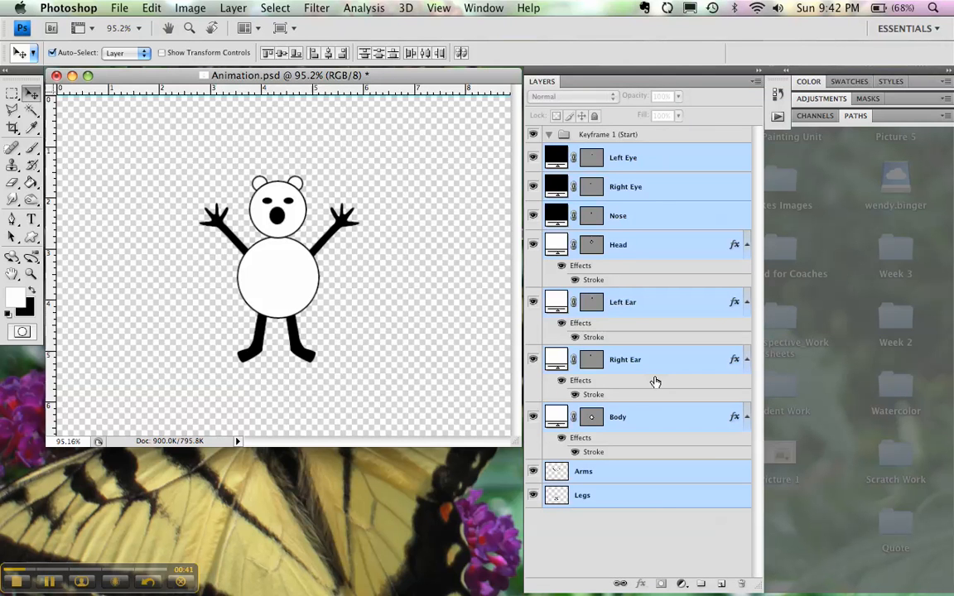
drag(611, 157, 609, 135)
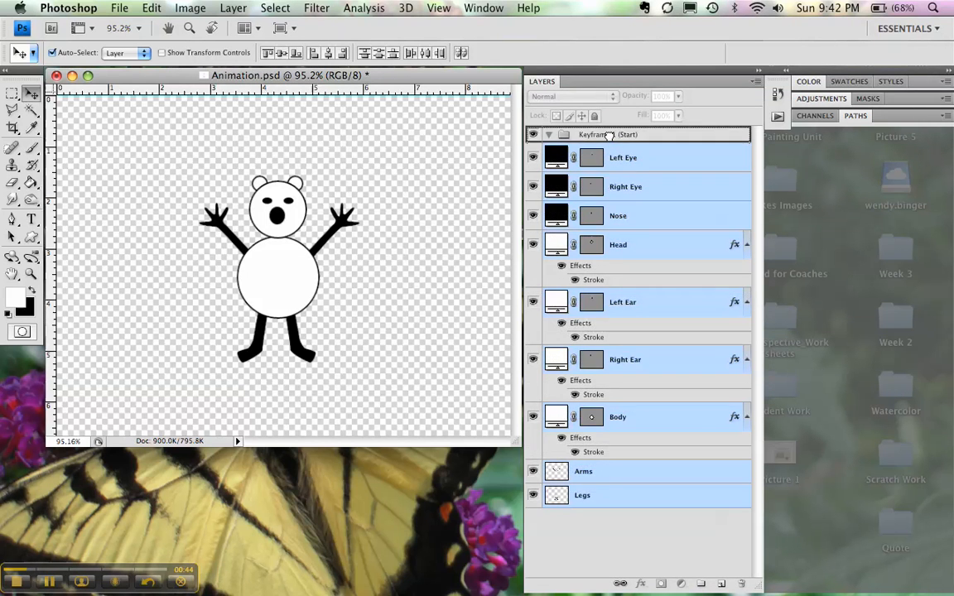
click(547, 136)
click(546, 136)
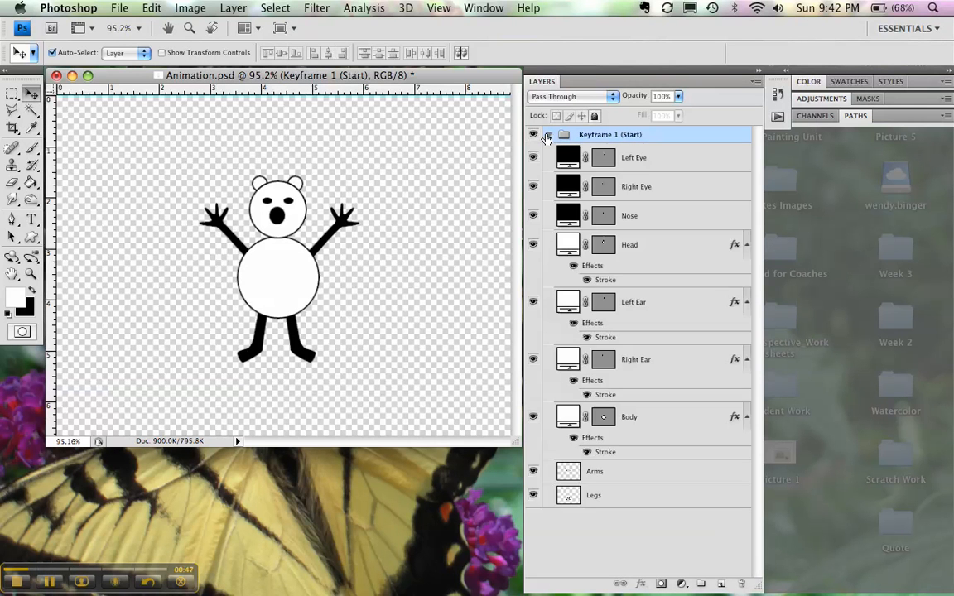
click(546, 136)
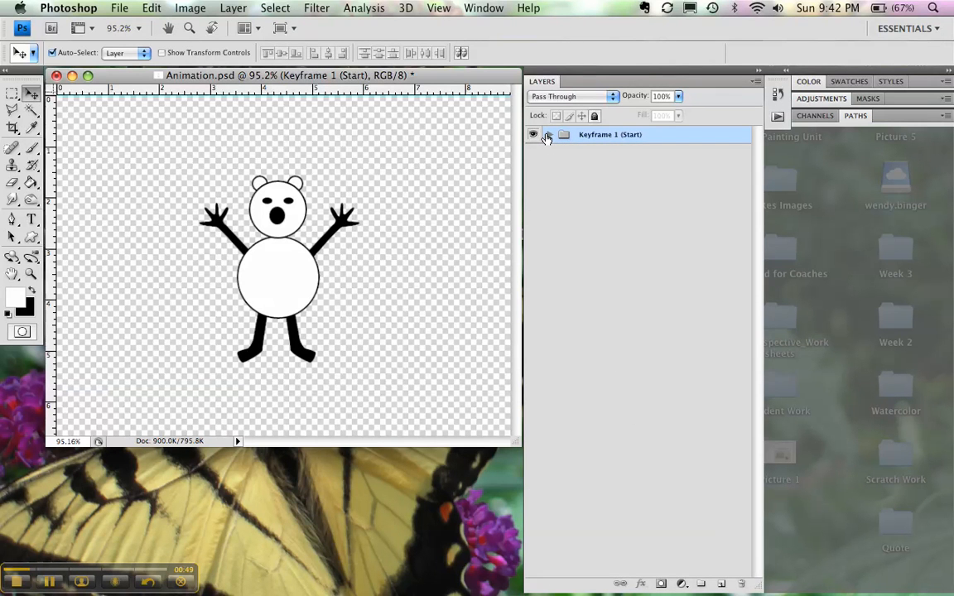
click(546, 136)
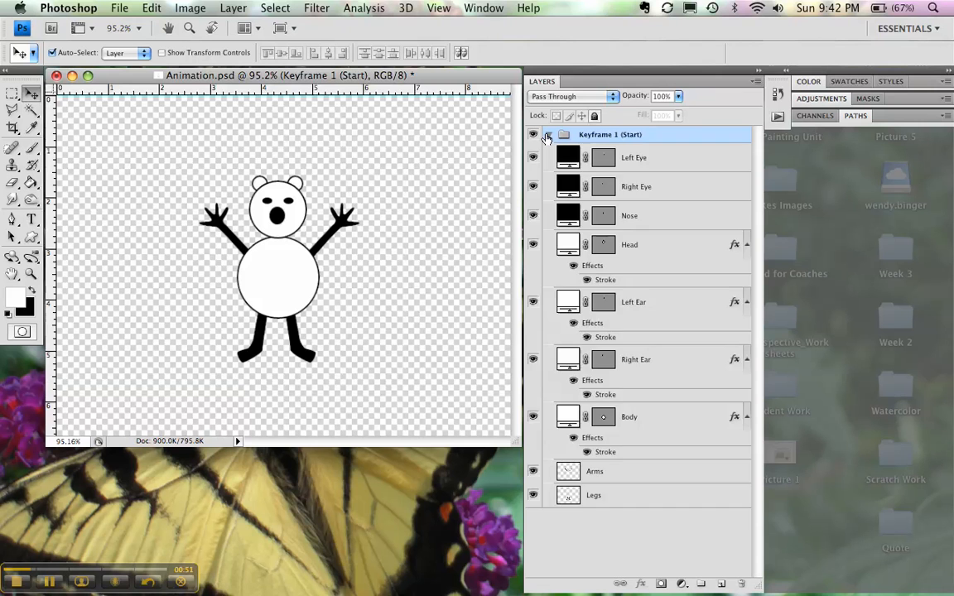
click(547, 136)
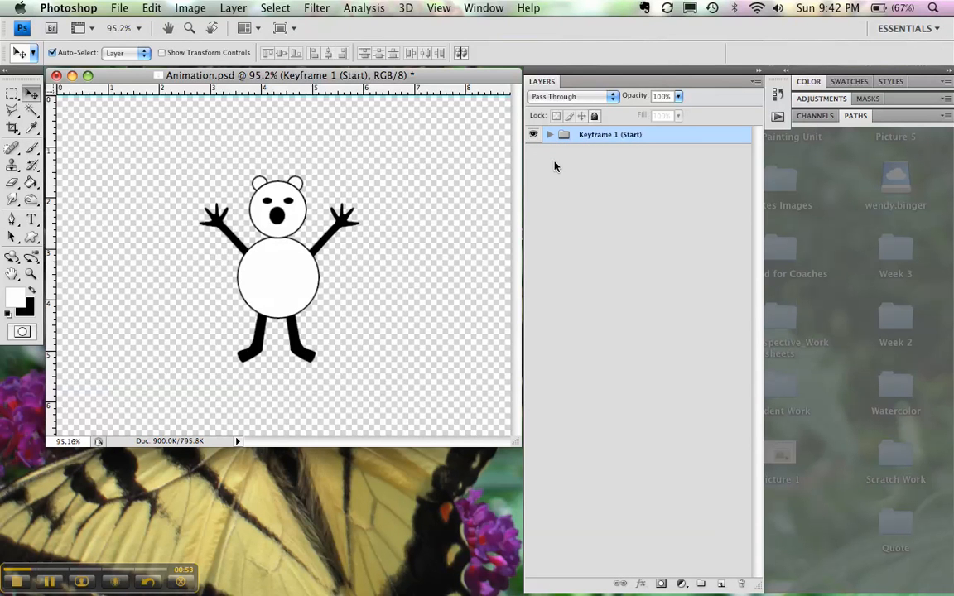
Link all the layers from Left Eye to Legs inside the Keyframe 1 (Start) group
click(549, 136)
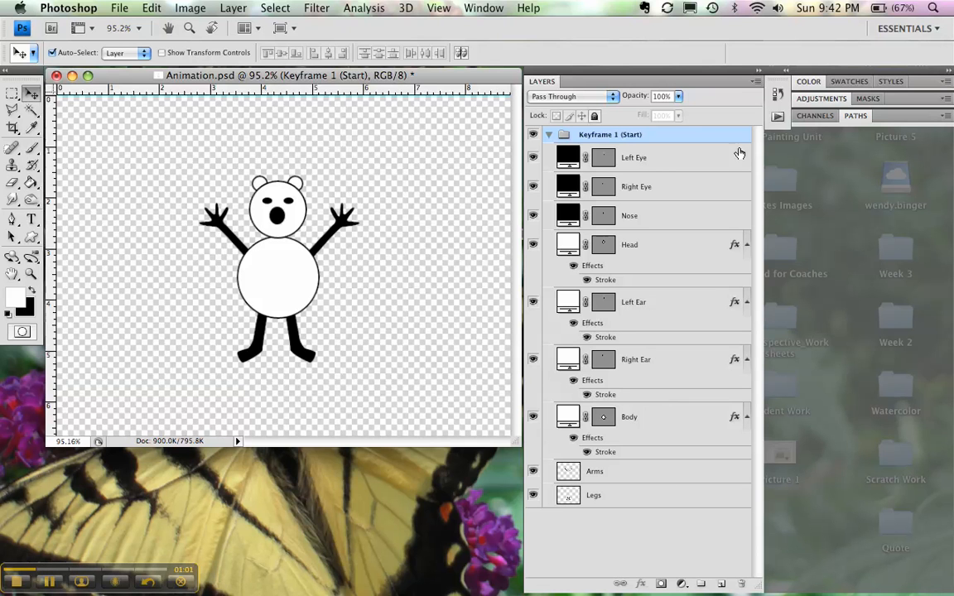
click(755, 82)
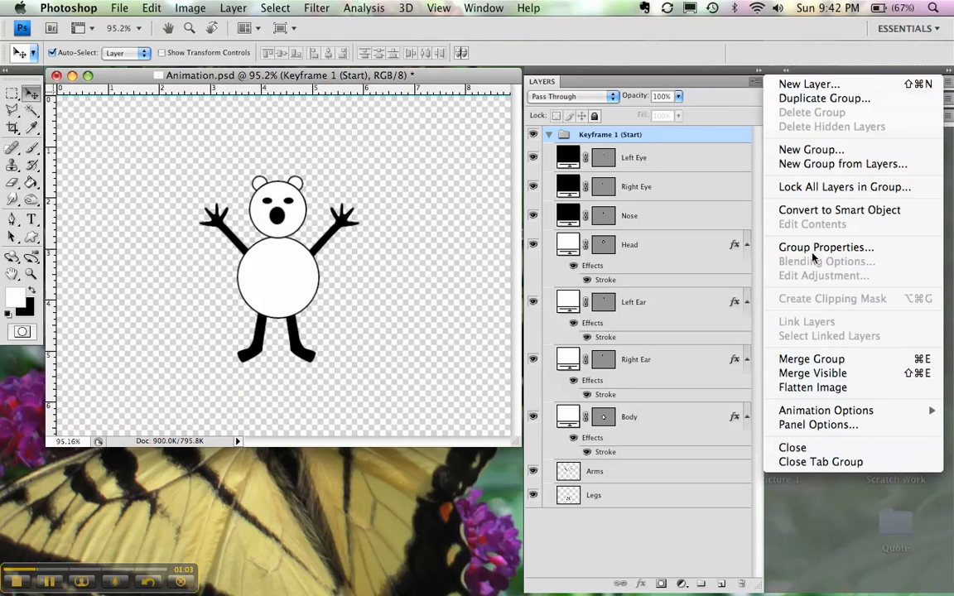
click(677, 156)
click(677, 165)
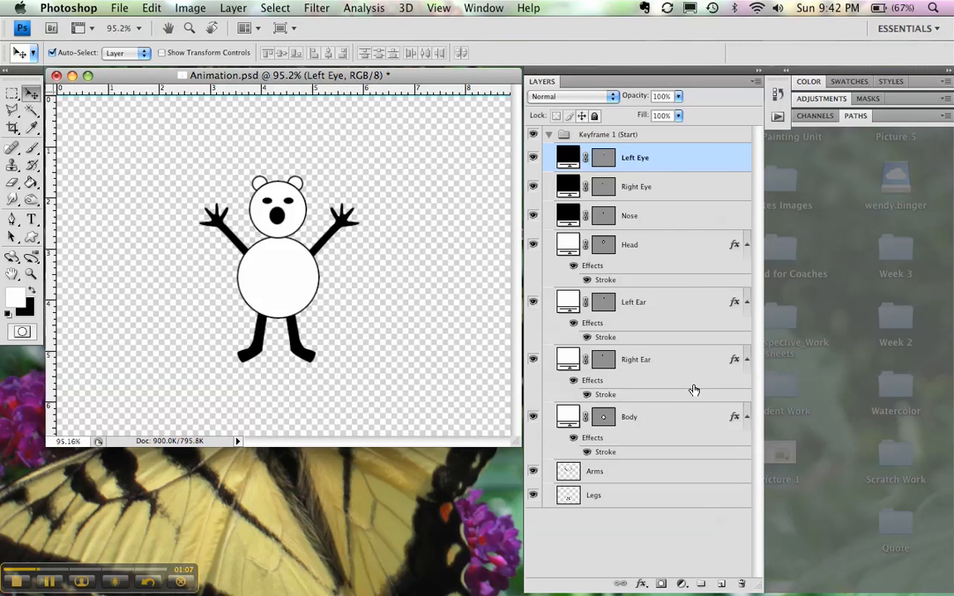
shift+click(695, 504)
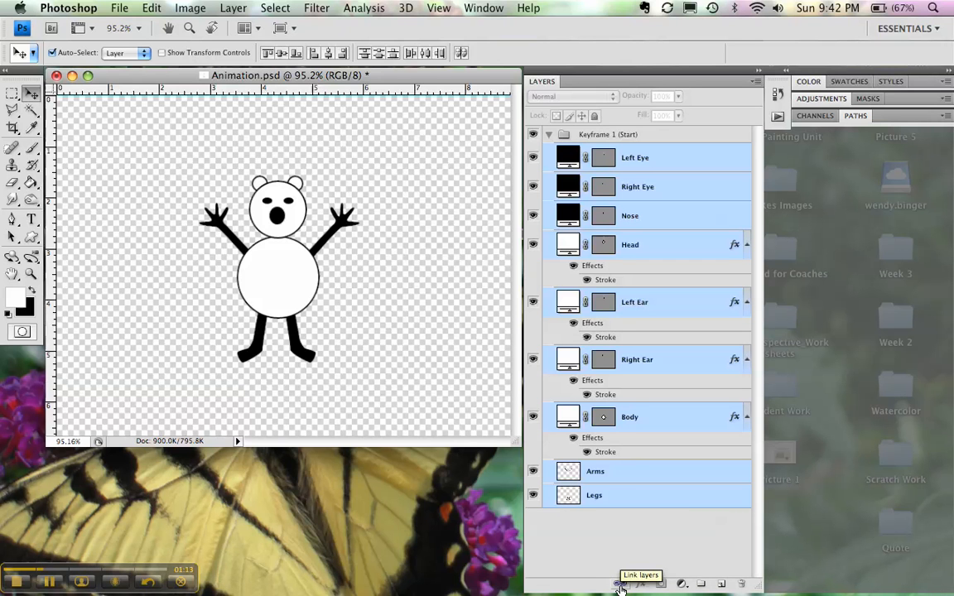
double_click(757, 86)
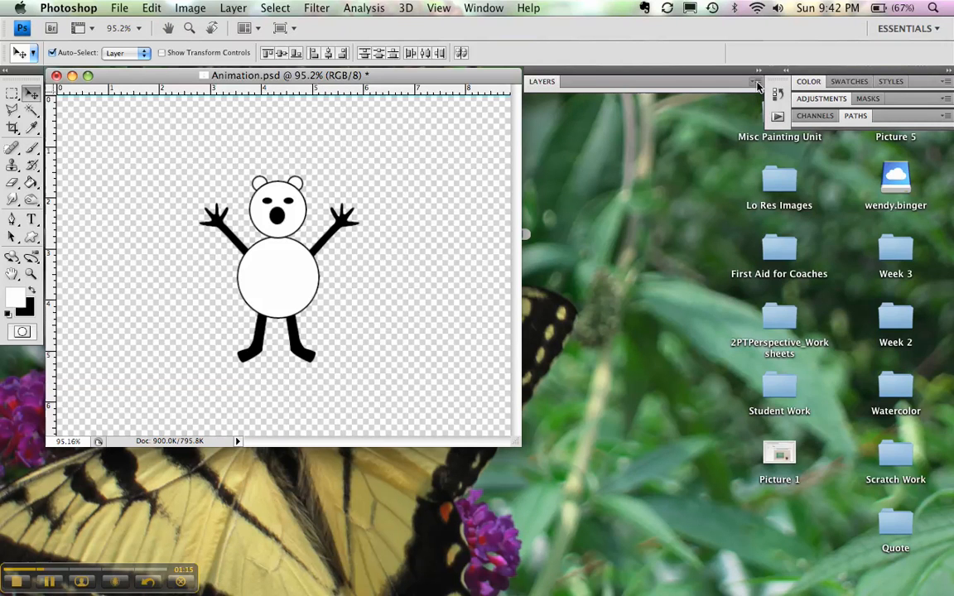
click(756, 82)
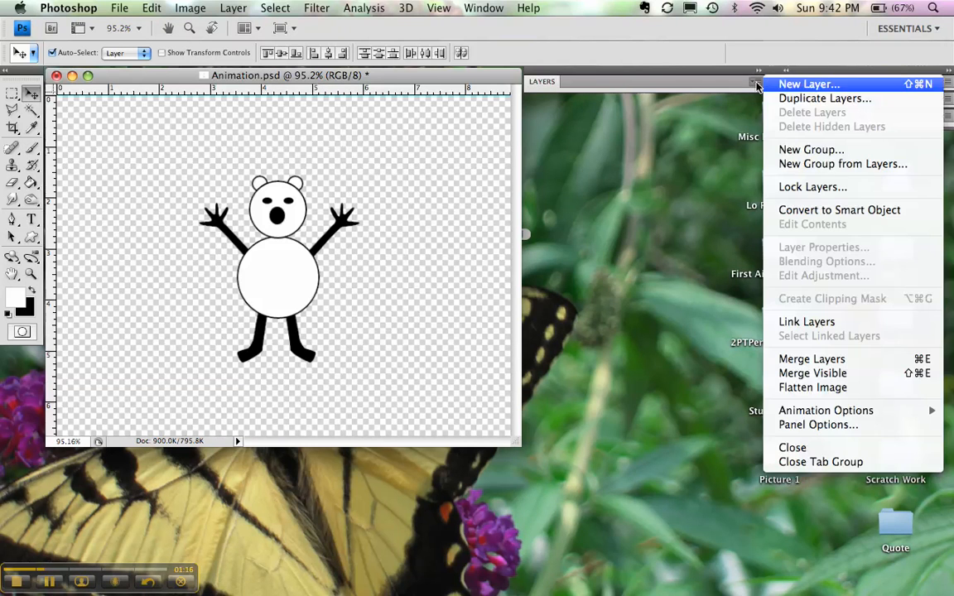
click(825, 323)
click(542, 82)
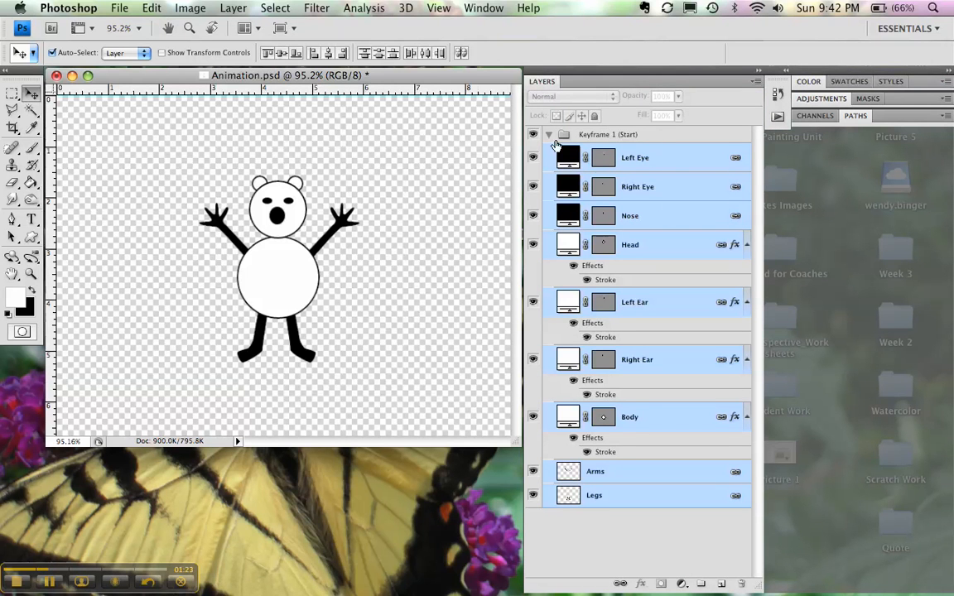
Move the linked bear character straight down so its feet sit near the canvas's lower edge, leaving the layer group collapsed
click(548, 135)
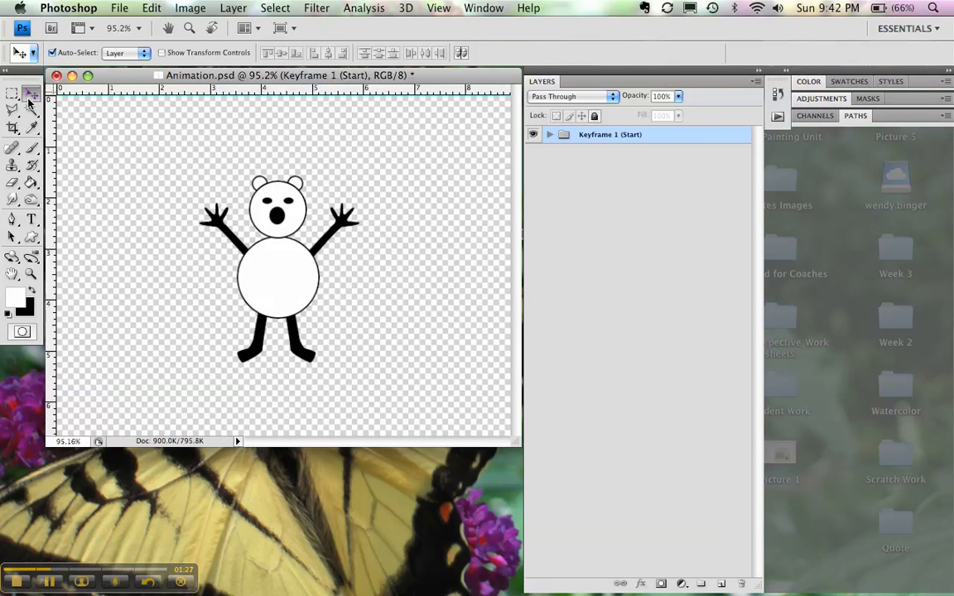
drag(279, 278, 279, 338)
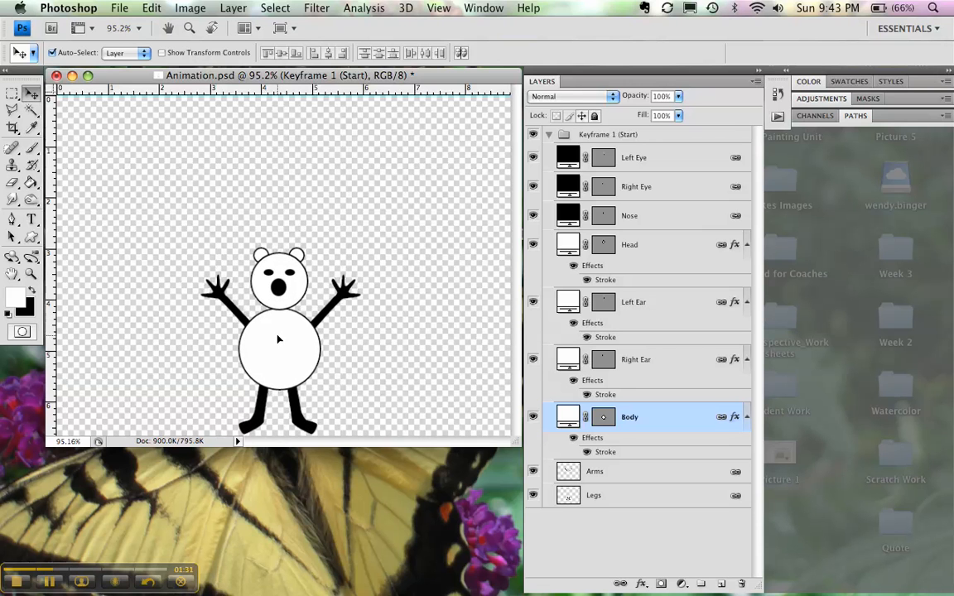
click(549, 137)
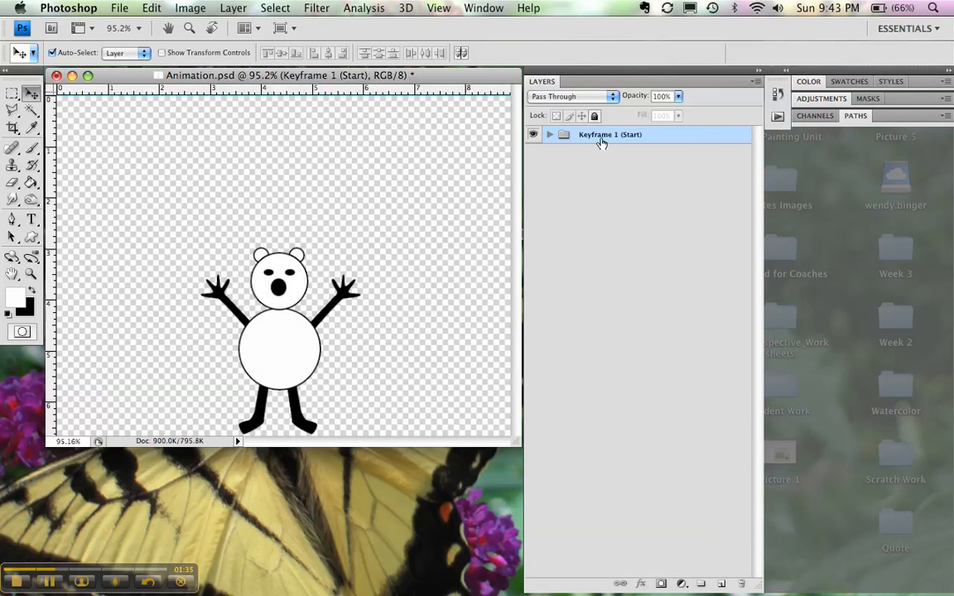
Duplicate the Keyframe 1 (Start) group within Animation.psd under the name Keyframe 2 (Up in Air)
click(756, 82)
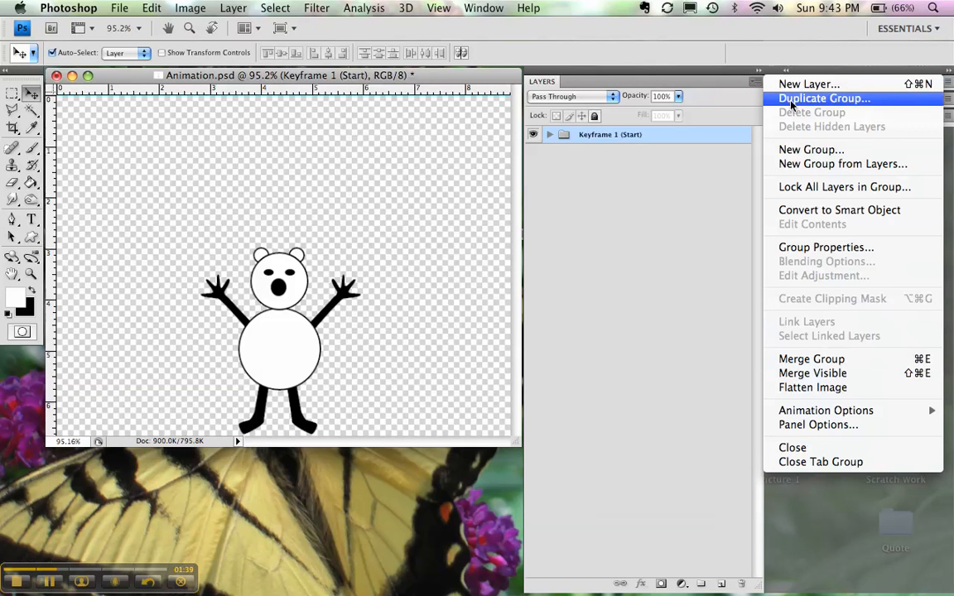
click(791, 99)
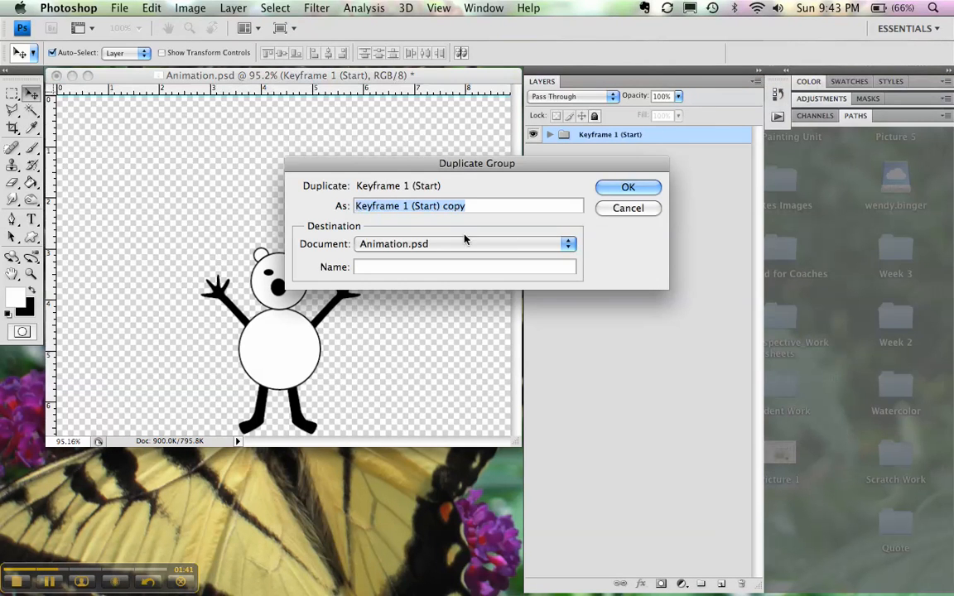
click(492, 212)
key(BackSpace)
key(BackSpace)
key(BackSpace)
key(BackSpace)
key(BackSpace)
key(BackSpace)
key(BackSpace)
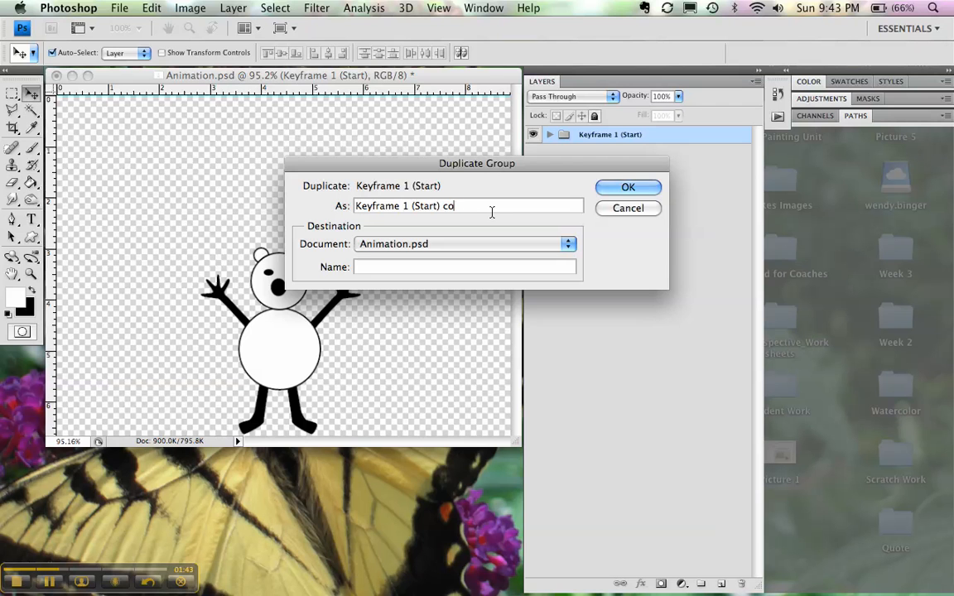
key(BackSpace)
key(BackSpace)
key(BackSpace)
key(BackSpace)
key(BackSpace)
key(BackSpace)
key(BackSpace)
text(2)
text( ()
text(Jump)
key(BackSpace)
key(BackSpace)
key(BackSpace)
text(in A)
key(BackSpace)
text(ir))
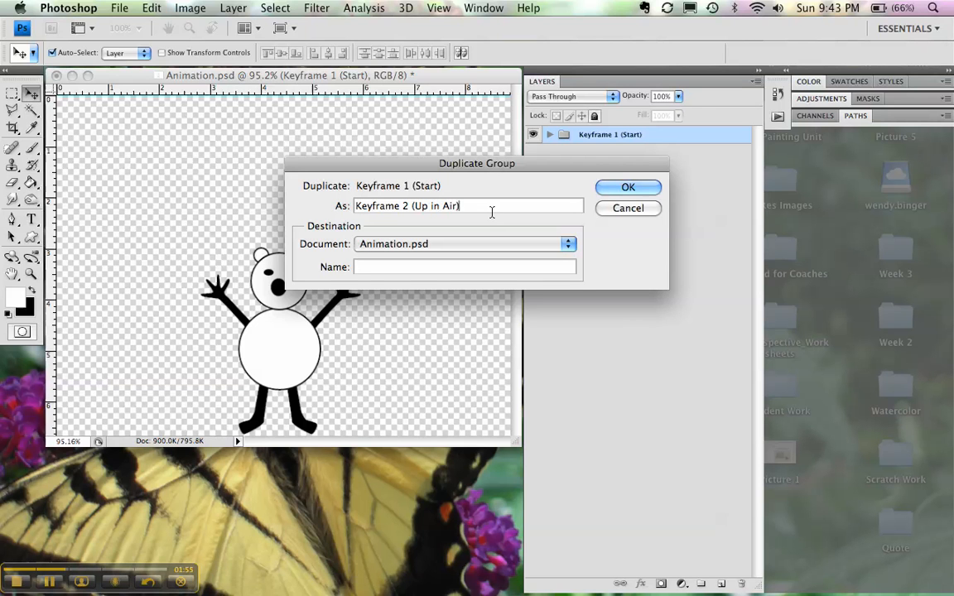
click(631, 190)
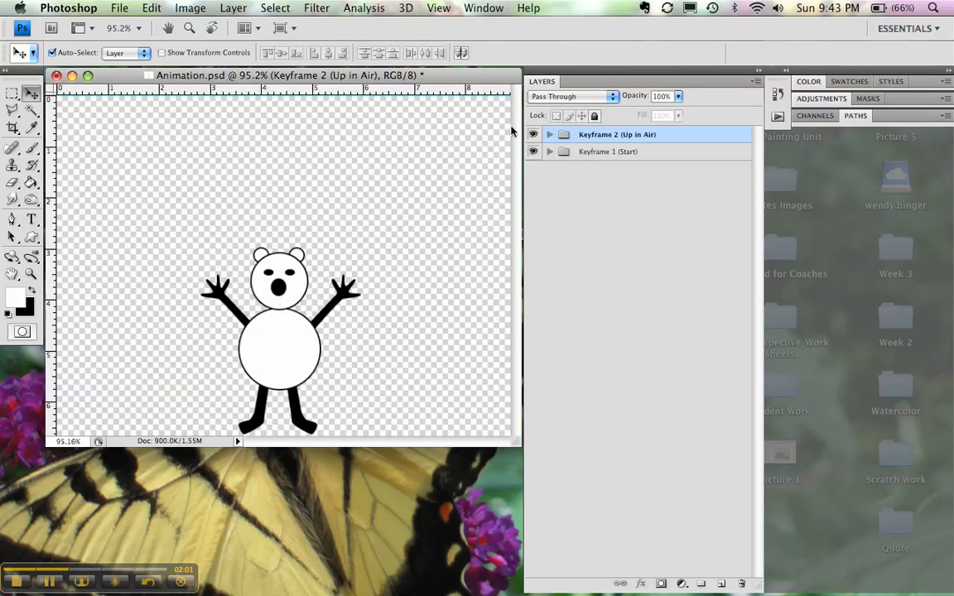
Hide the Keyframe 1 (Start) group and move the Keyframe 2 bear up to near the canvas's upper edge
click(534, 152)
click(549, 135)
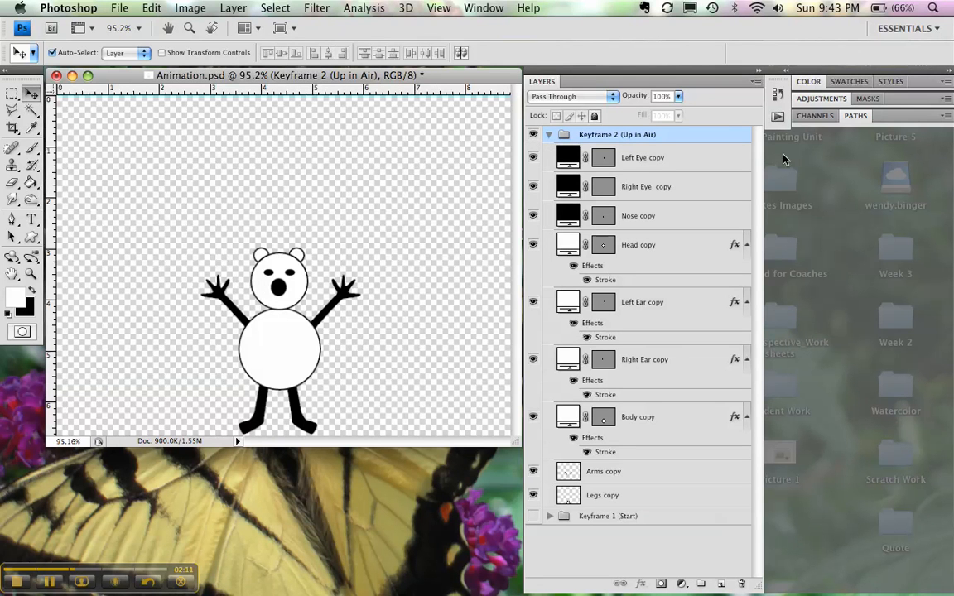
click(649, 157)
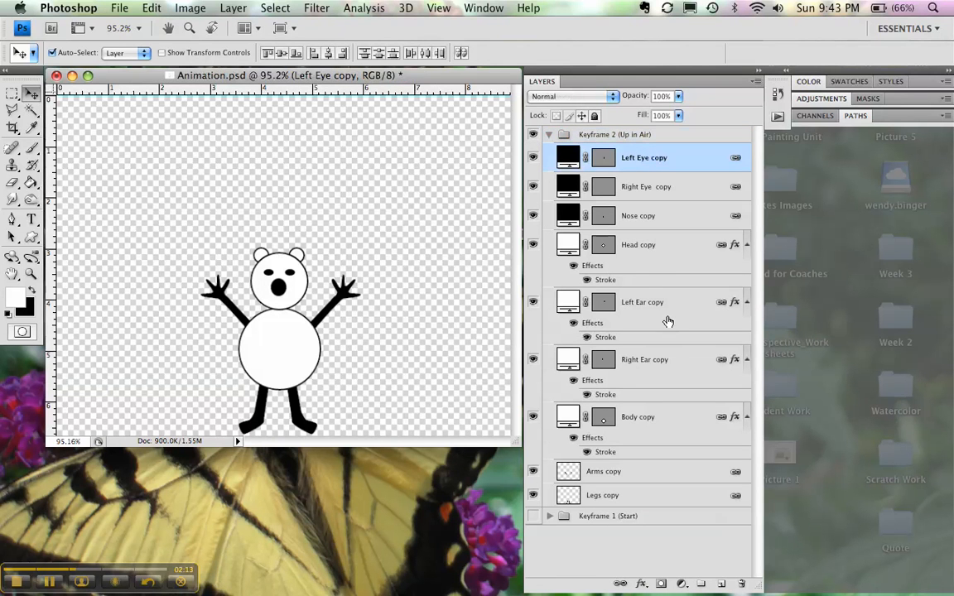
drag(290, 344, 297, 207)
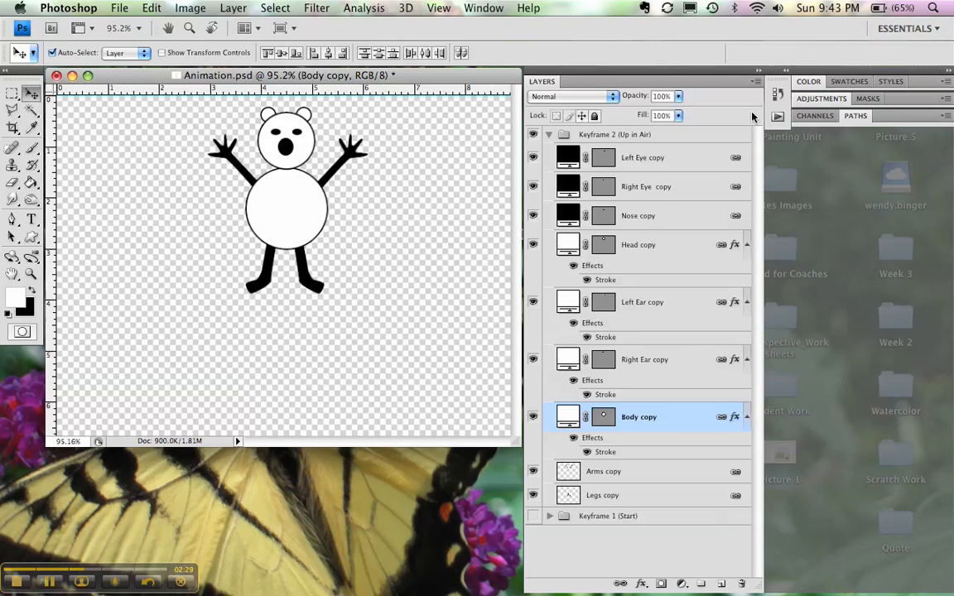
Unlink the Left Eye copy and Right Eye copy layers from the other layers in the Keyframe 2 group
click(756, 82)
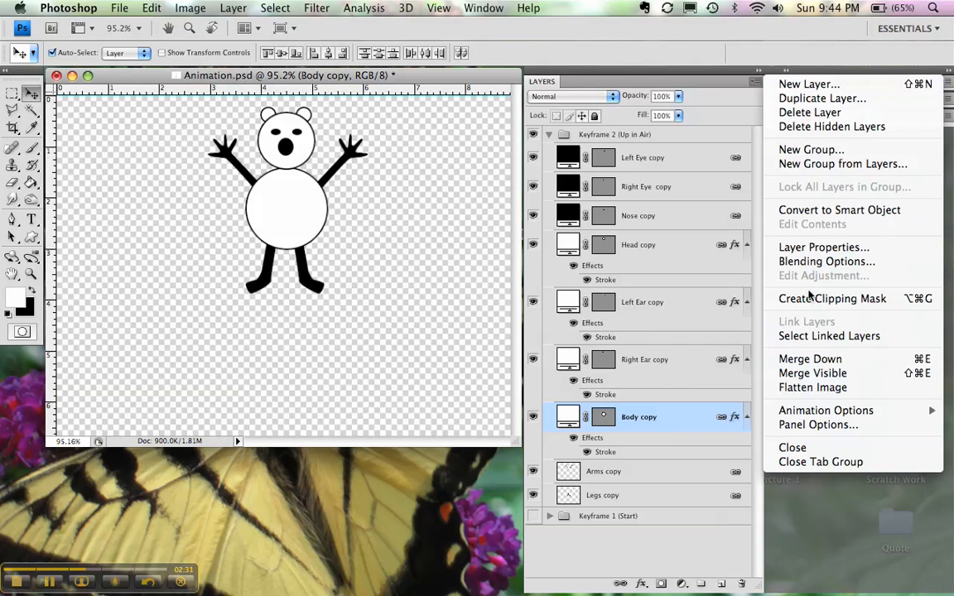
click(720, 184)
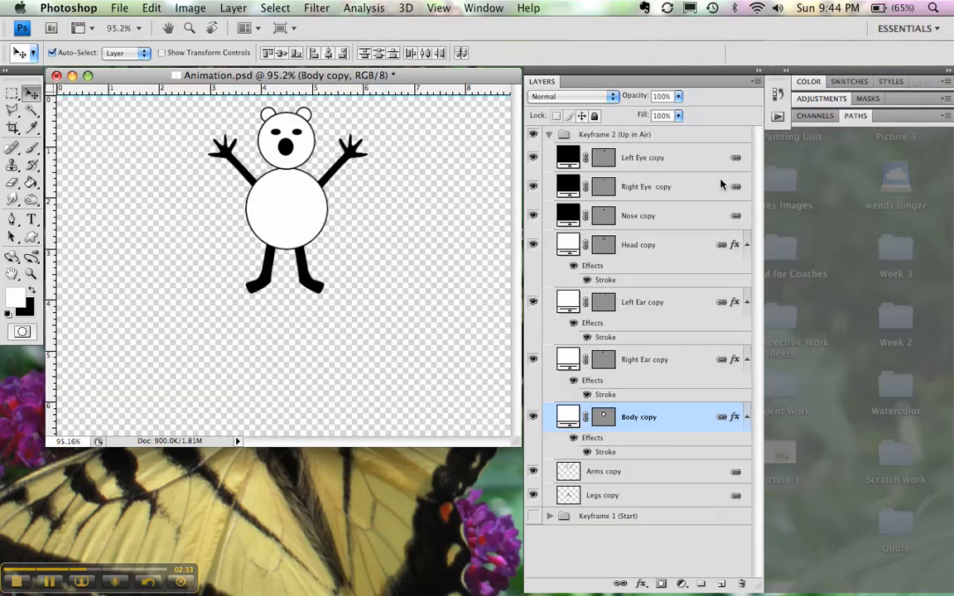
click(736, 161)
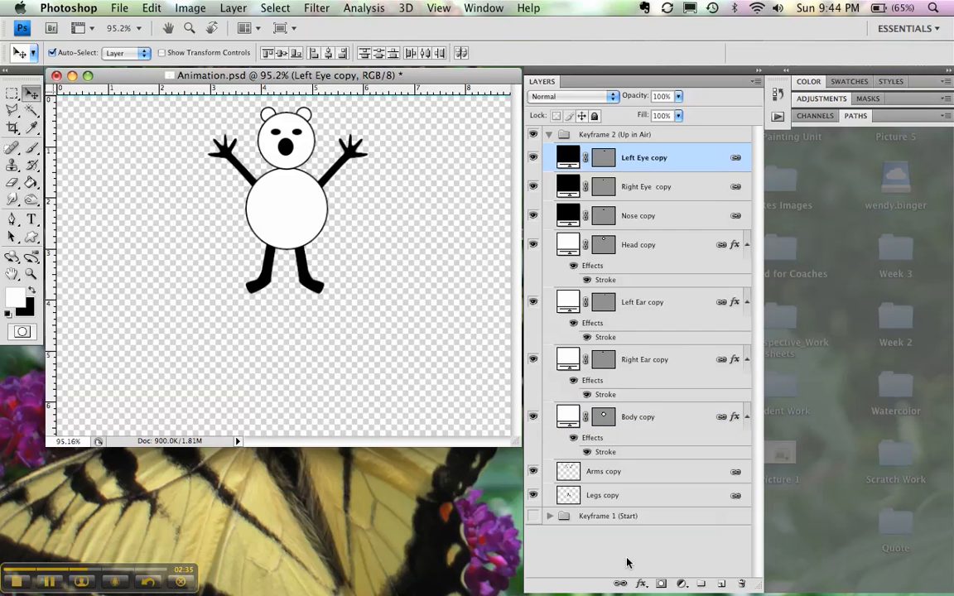
click(621, 584)
click(729, 187)
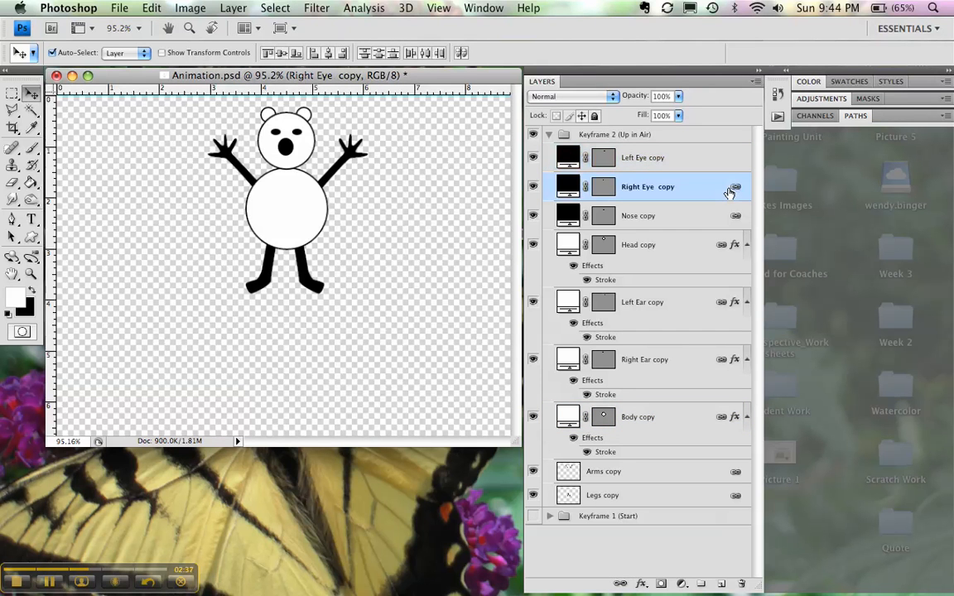
mouse_move(622, 591)
click(621, 584)
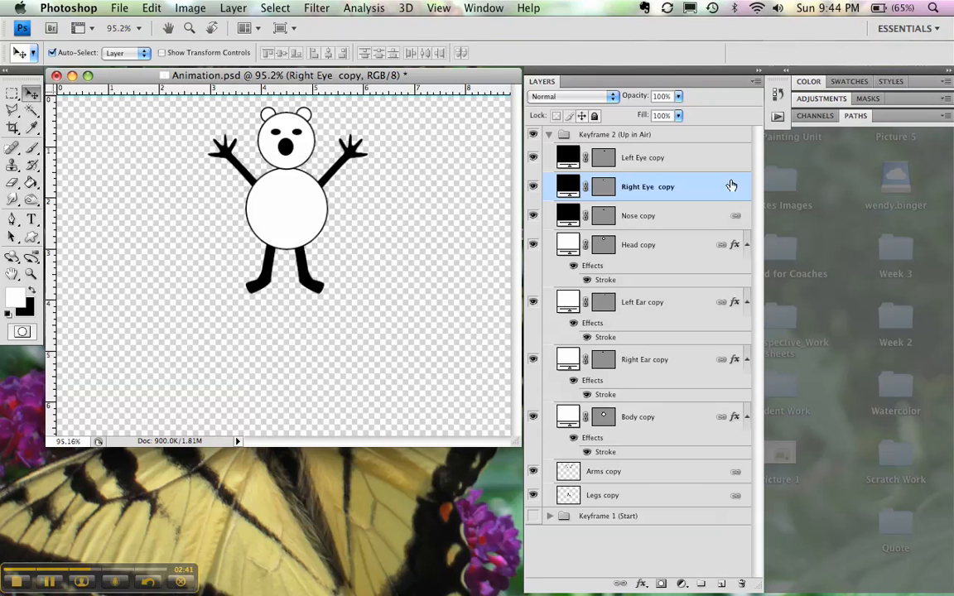
Unlink all the layers from Nose copy down to Legs copy in the Keyframe 2 group
click(729, 215)
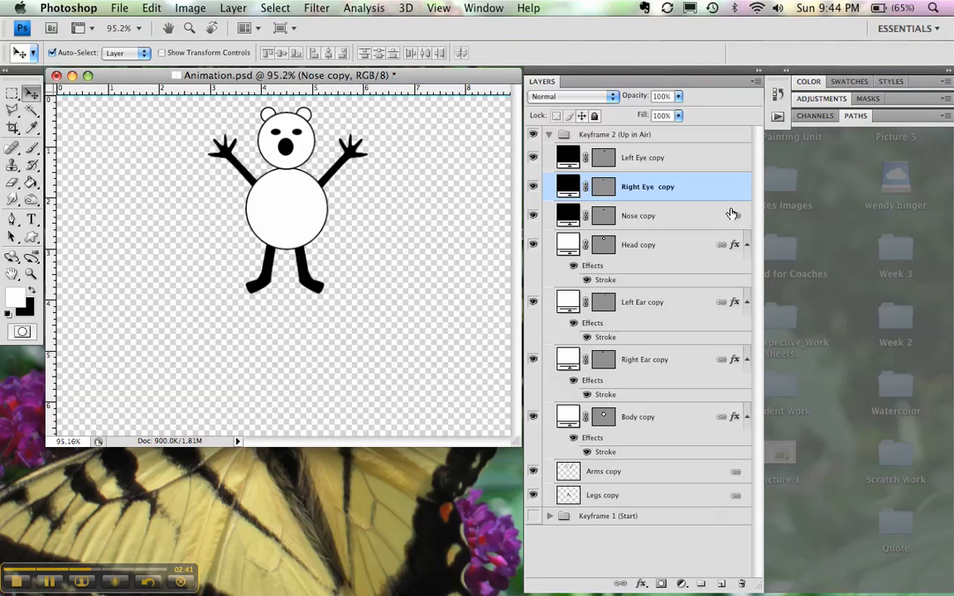
shift+click(726, 493)
click(756, 81)
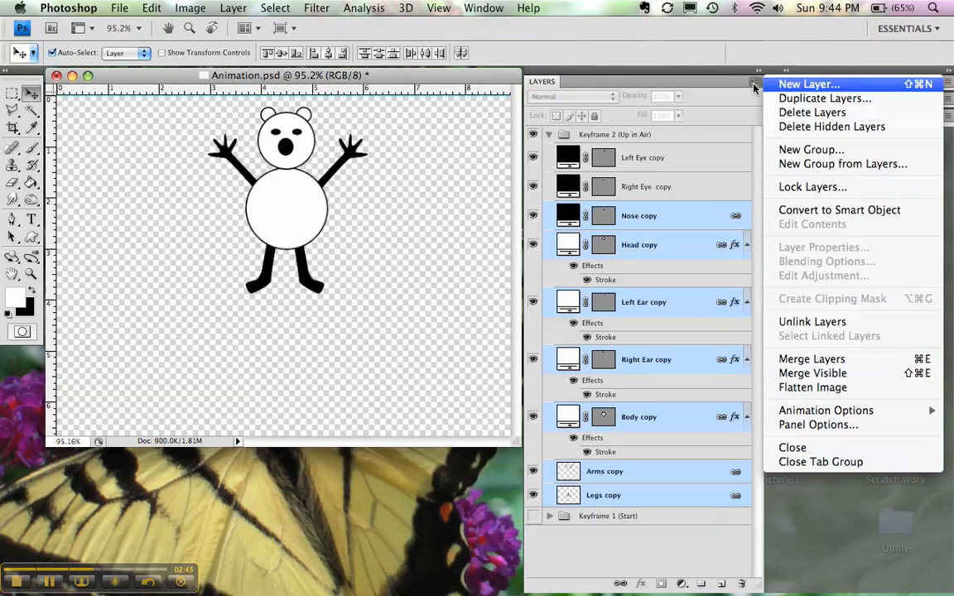
click(826, 325)
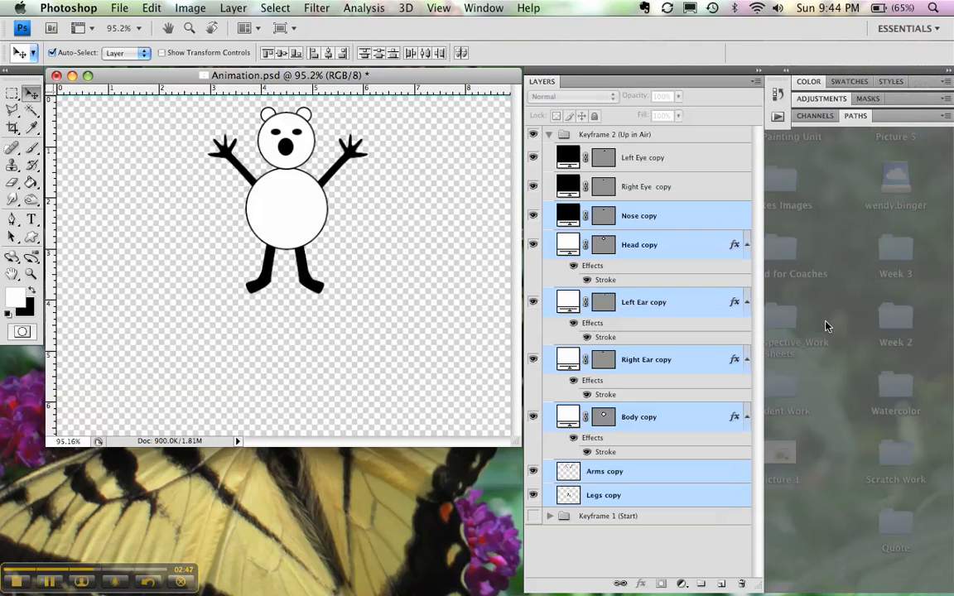
On the Arms copy layer, make a rectangular marquee selection around the bear's left arm, from the hand to inside the body
click(13, 239)
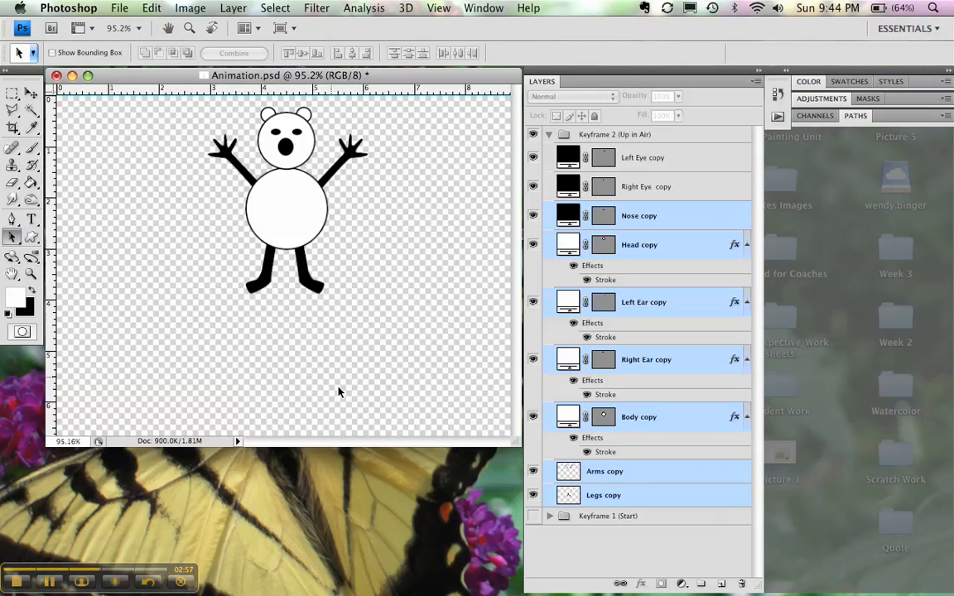
click(607, 476)
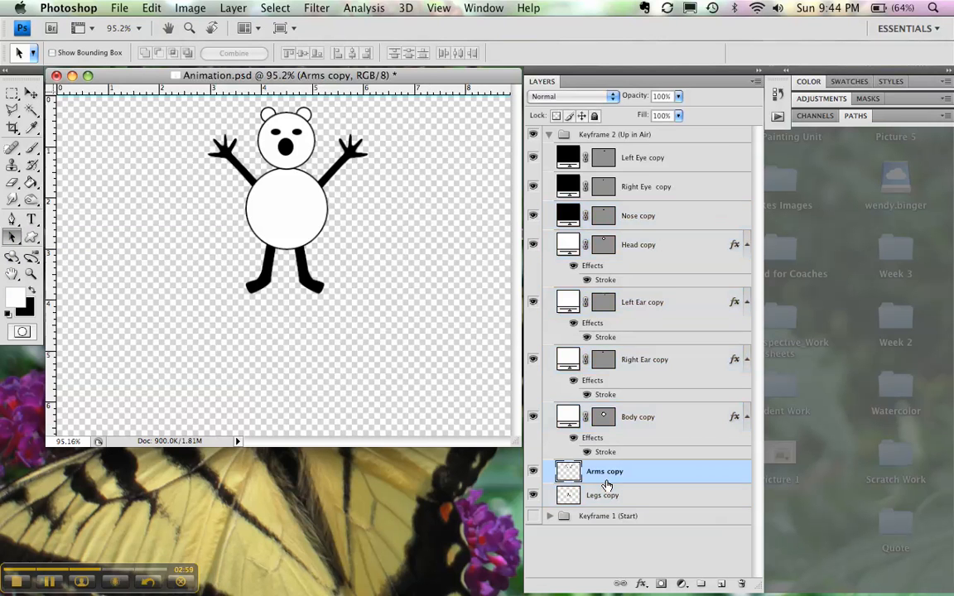
click(609, 496)
click(607, 480)
click(12, 92)
drag(192, 124, 286, 203)
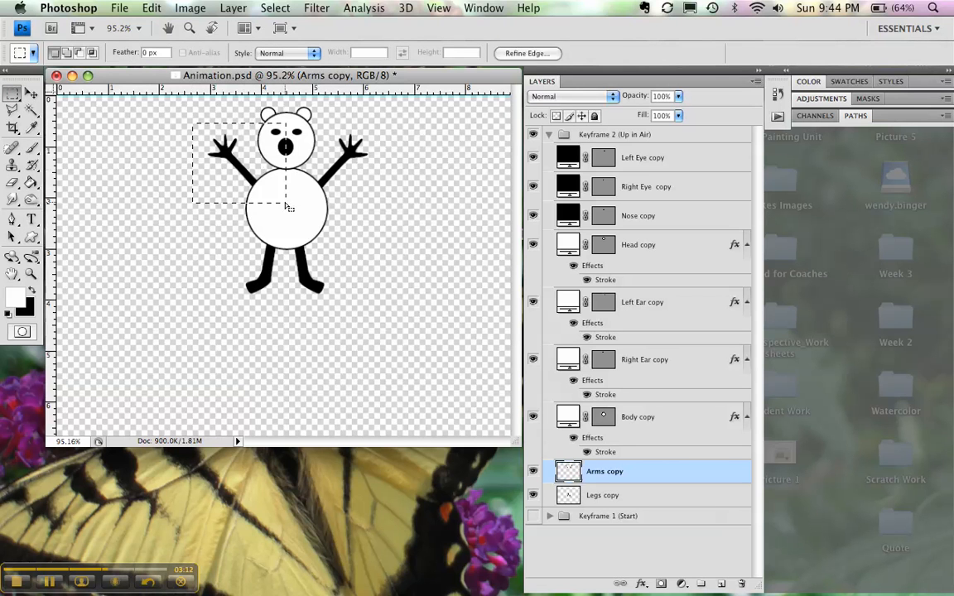
click(51, 583)
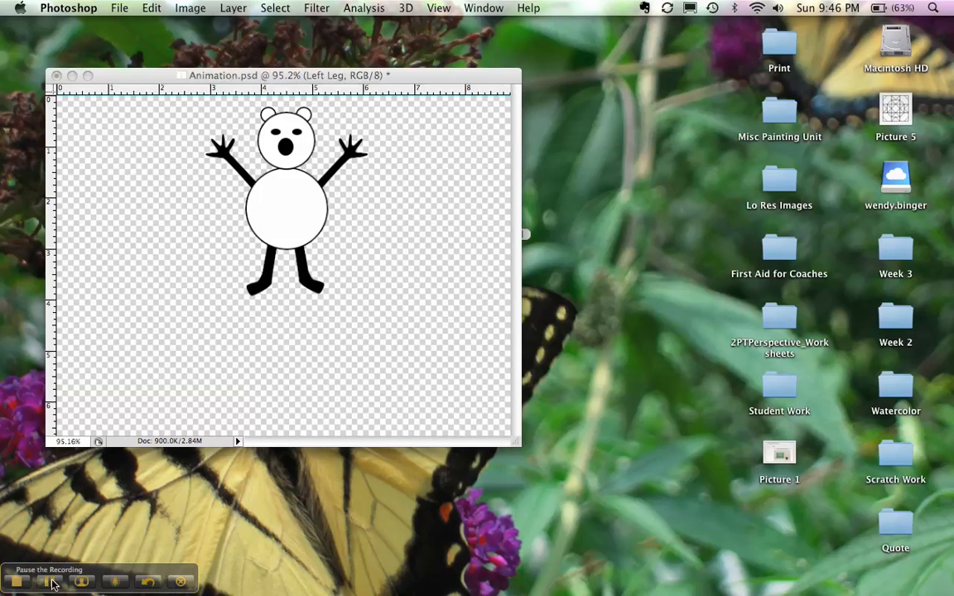
Start a Rotate transform on the Left Leg layer and place its pivot at the top of the leg, just inside the body
key(Tab)
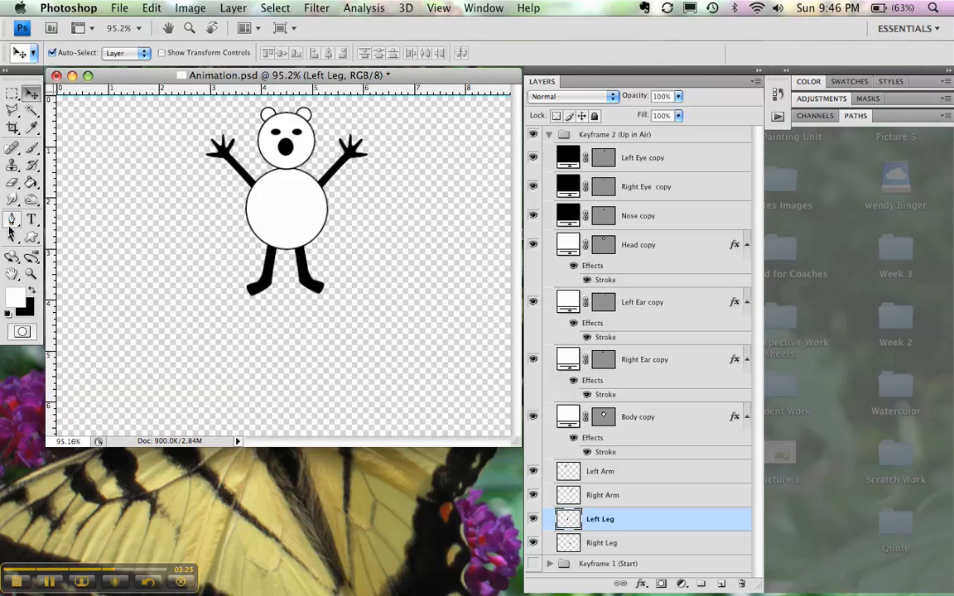
click(147, 9)
mouse_move(178, 298)
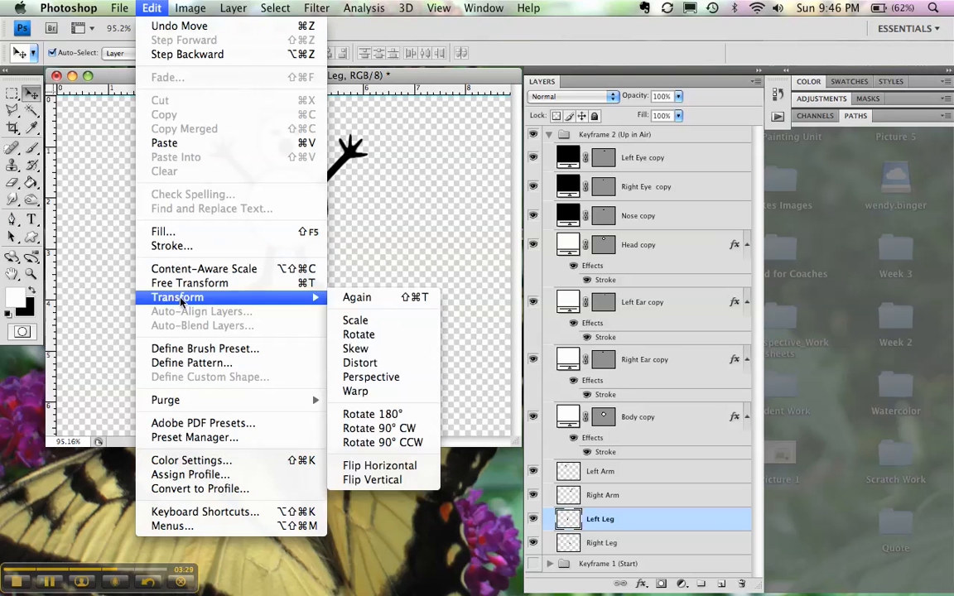
click(344, 335)
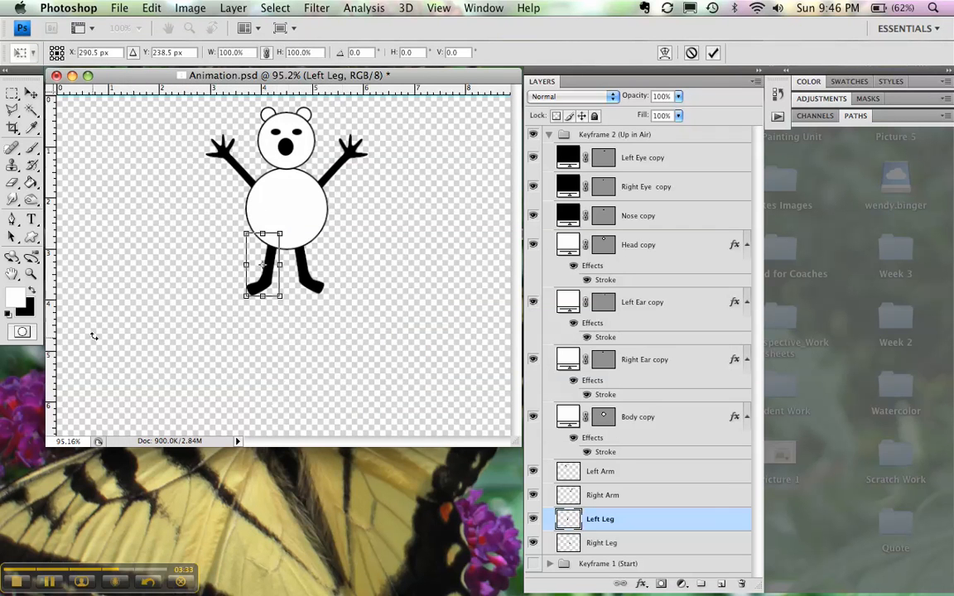
key(super+equal)
key(super+equal)
key(super+equal)
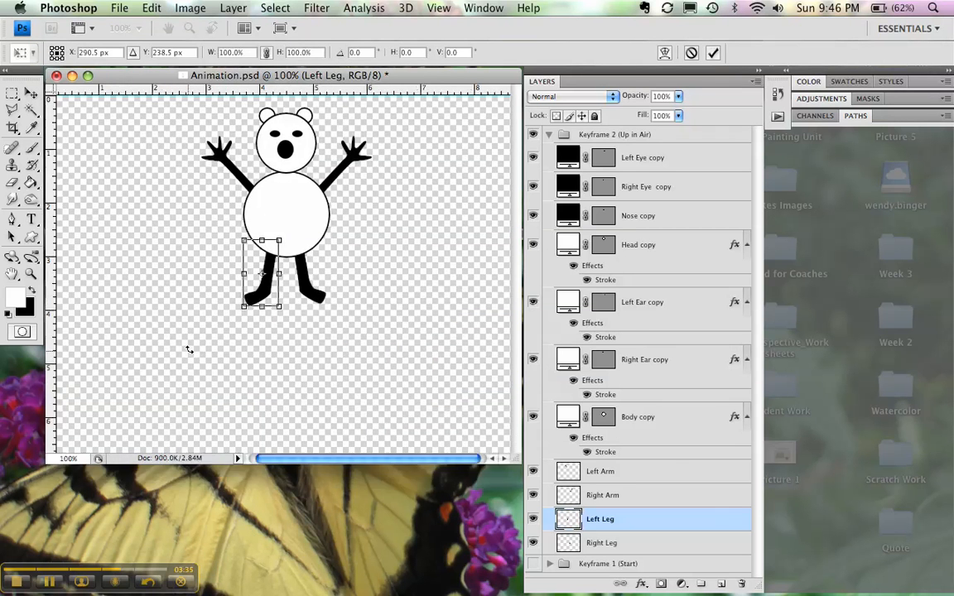
key(super+equal)
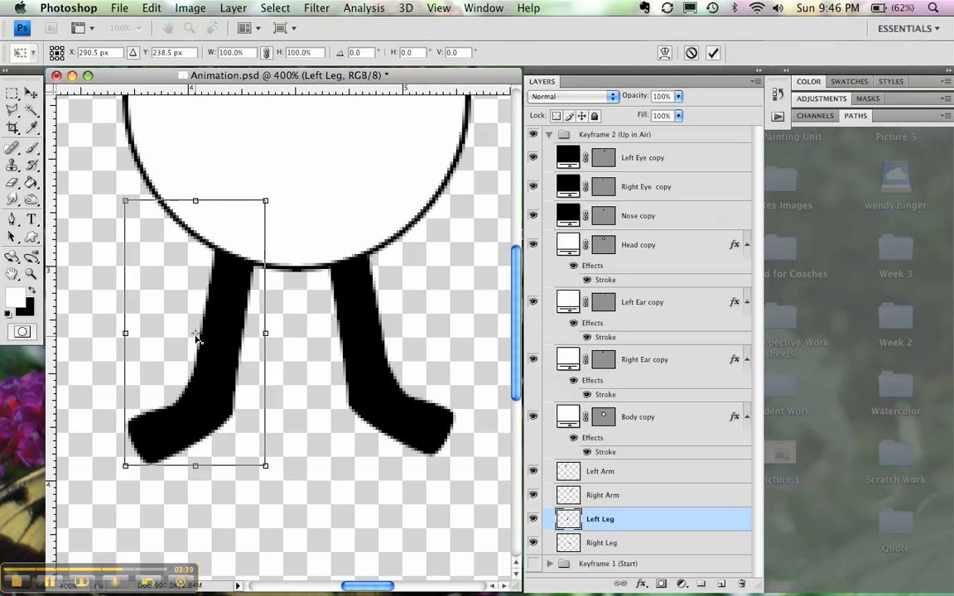
drag(197, 338, 158, 276)
drag(158, 276, 188, 268)
drag(188, 268, 245, 211)
Rotate the Left Leg outward by about 36° around the hip pivot and apply the transform
drag(102, 462, 170, 397)
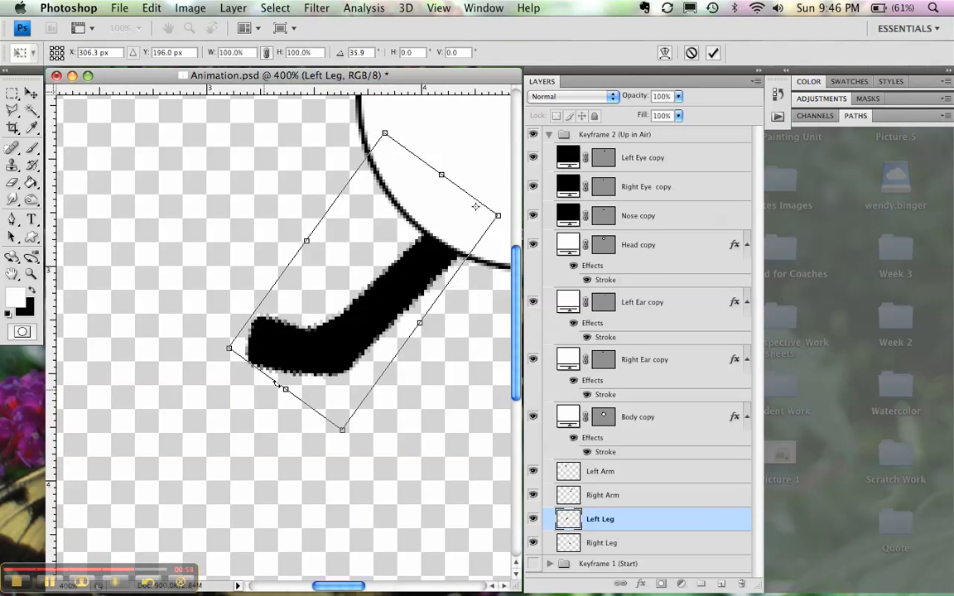
key(Return)
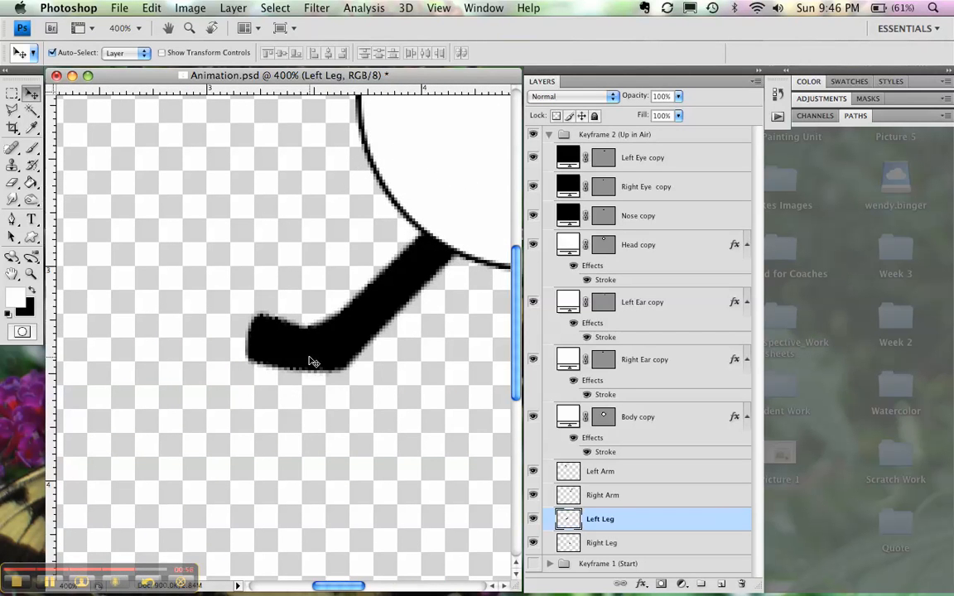
key(super+0)
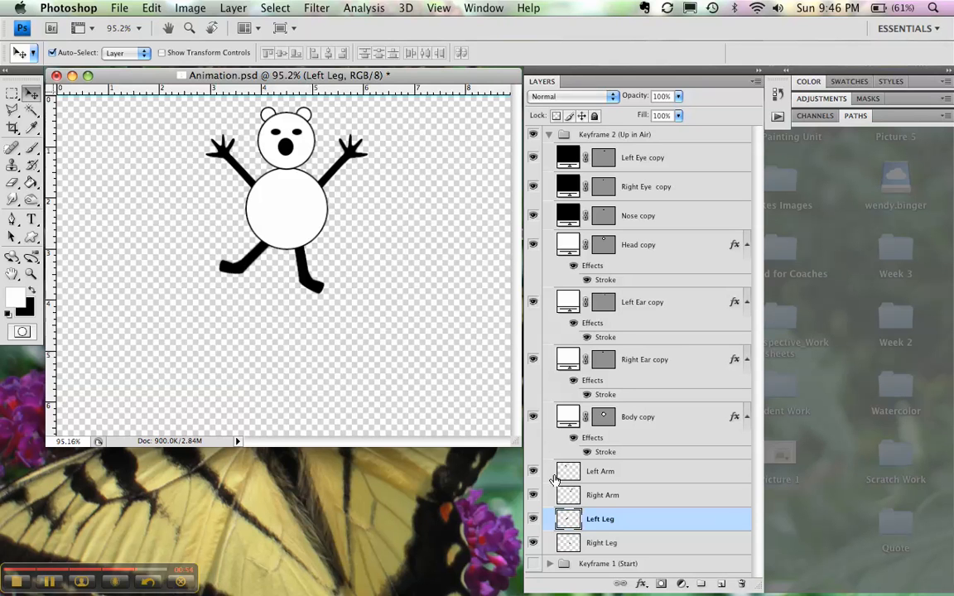
Rotate the Right Leg layer outward to -23° around a pivot placed at the top of the leg, and apply it
click(602, 547)
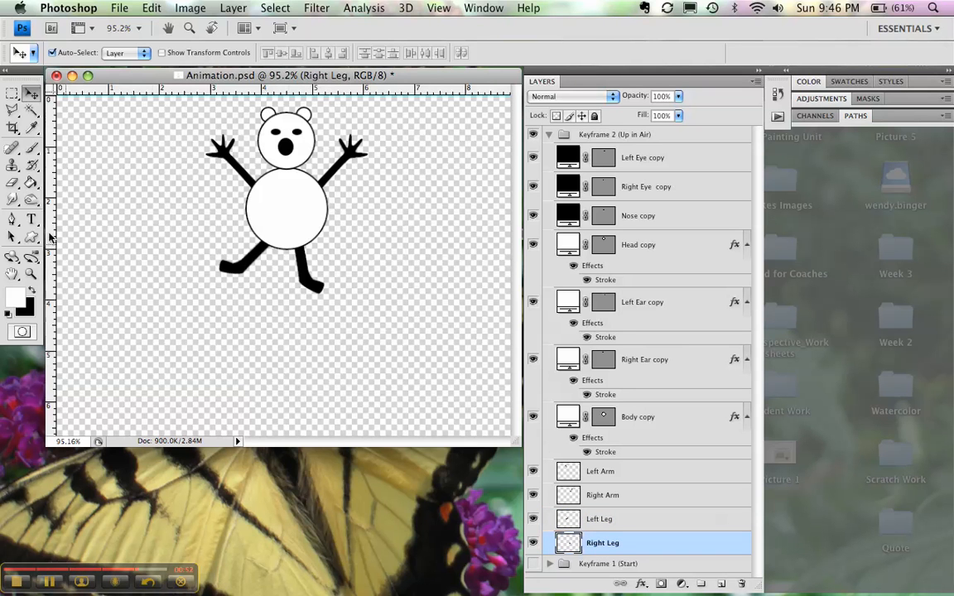
click(190, 8)
mouse_move(153, 7)
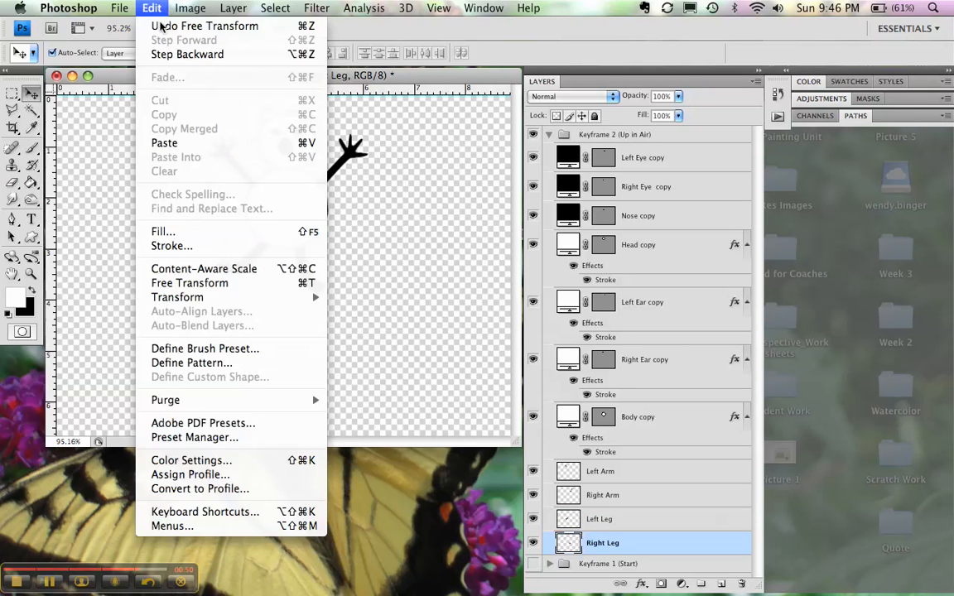
mouse_move(228, 303)
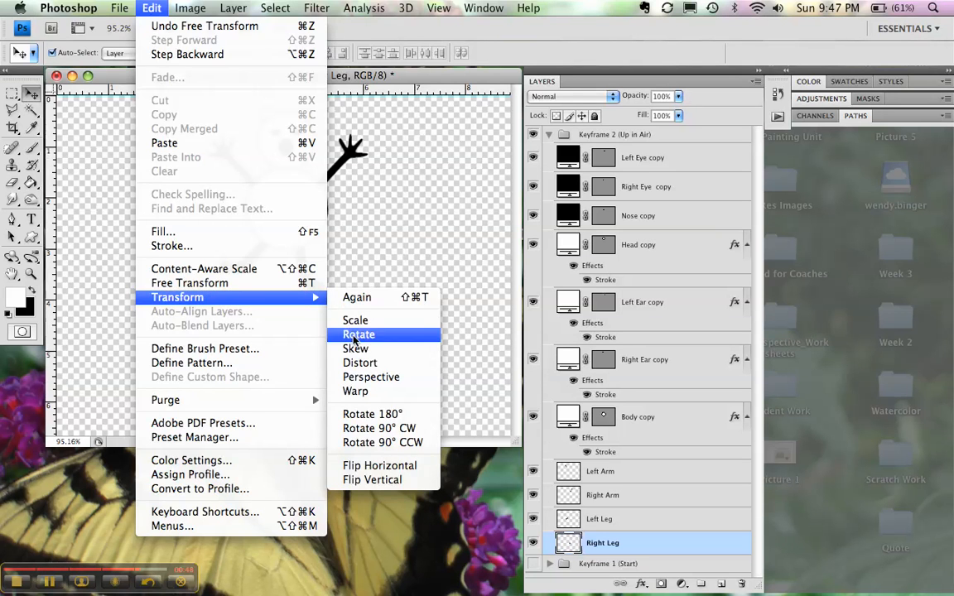
click(356, 335)
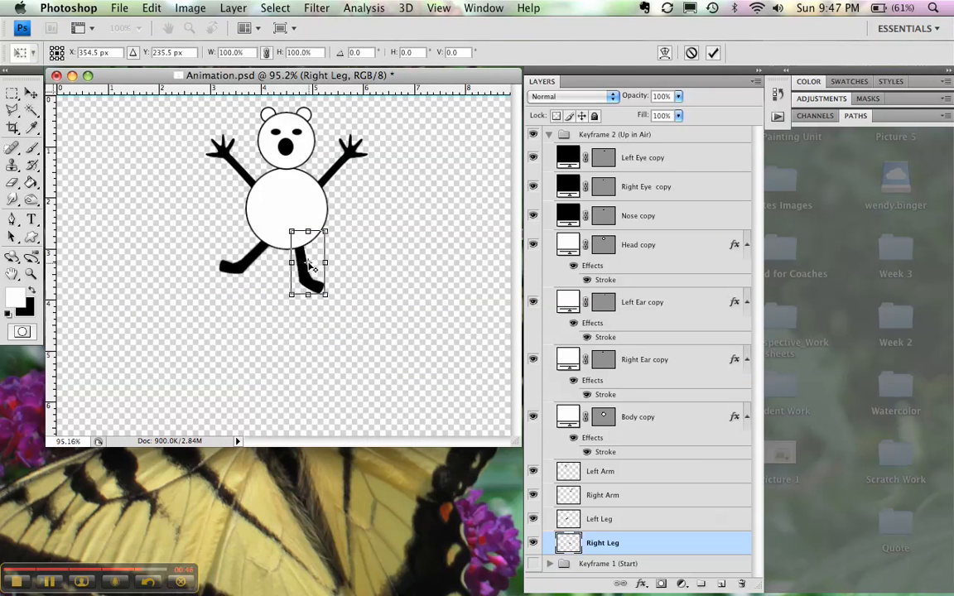
drag(308, 263, 299, 240)
drag(330, 314, 386, 300)
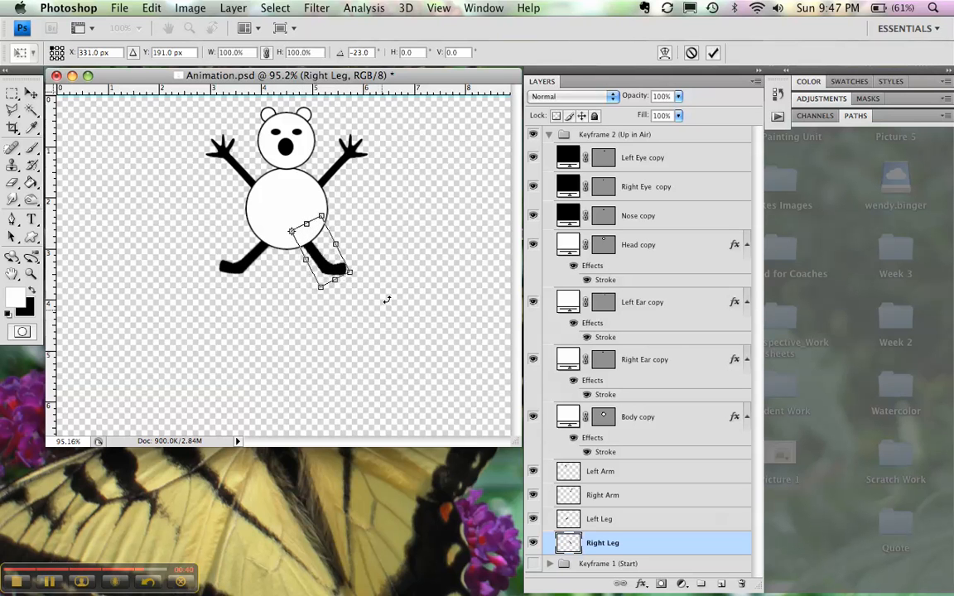
key(Return)
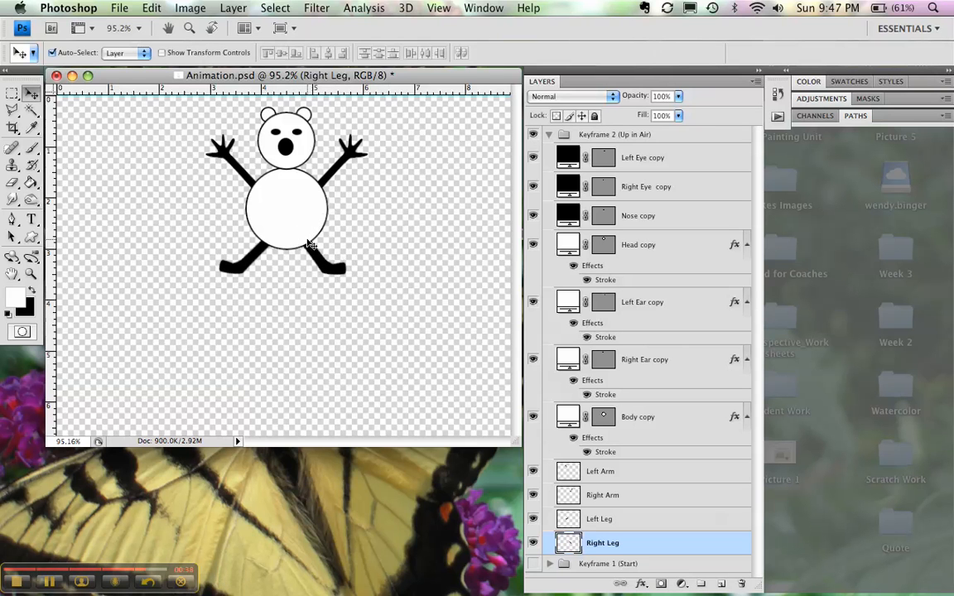
Rotate the Left Arm layer down to -45° around a pivot at the shoulder so the arm is horizontal, and apply it
click(590, 473)
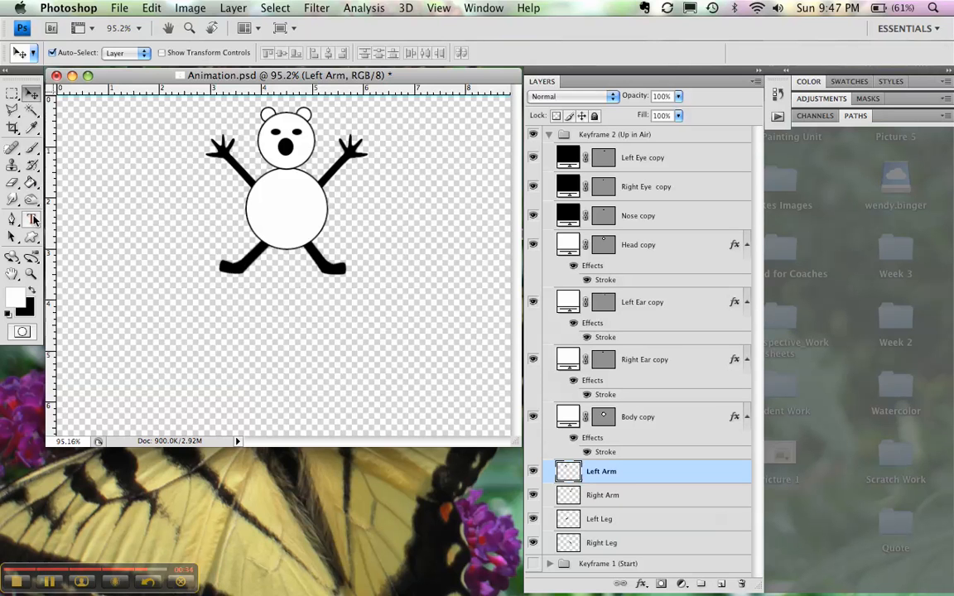
key(super+t)
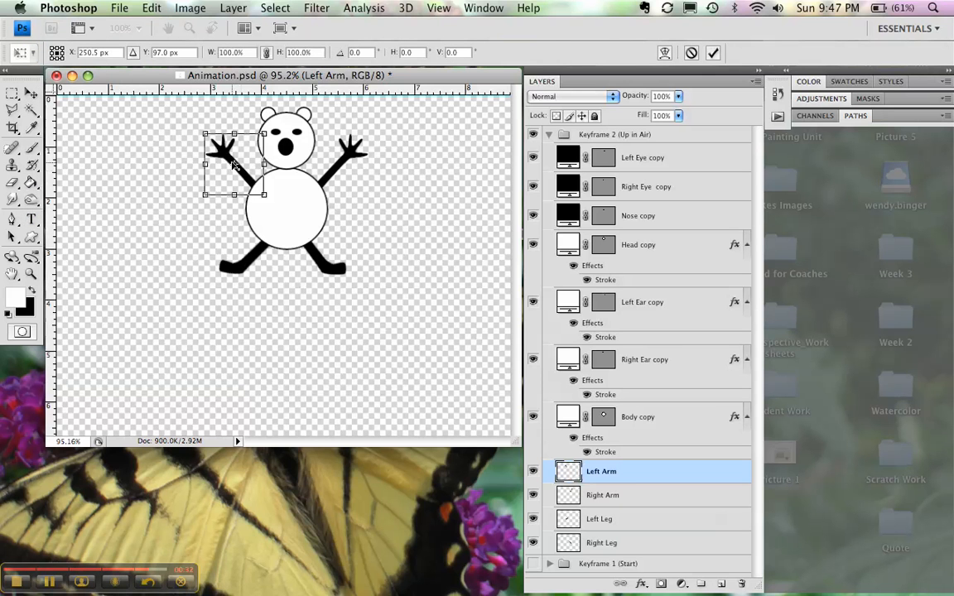
drag(237, 169, 259, 187)
drag(206, 136, 160, 182)
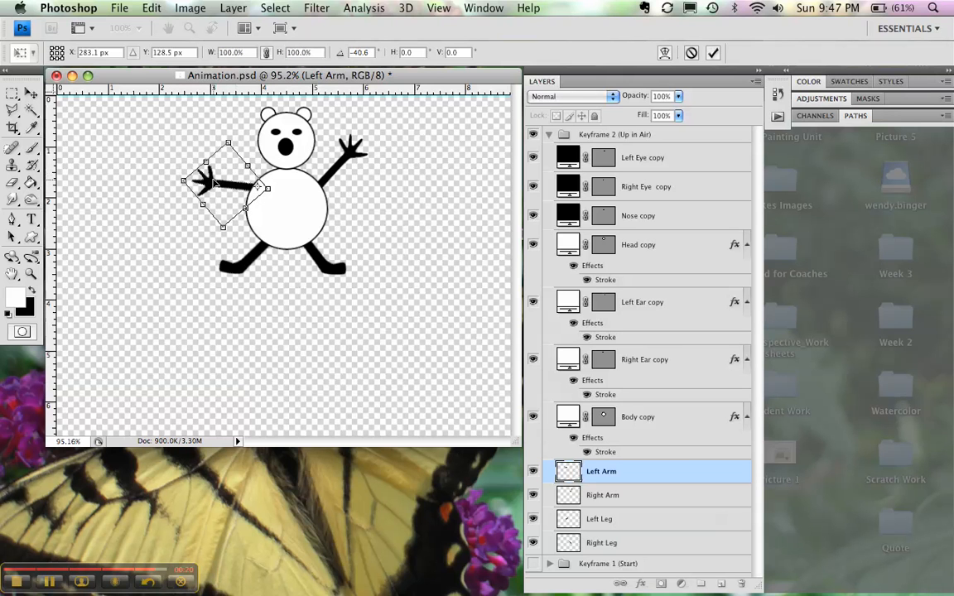
key(ctrl+z)
drag(191, 120, 147, 173)
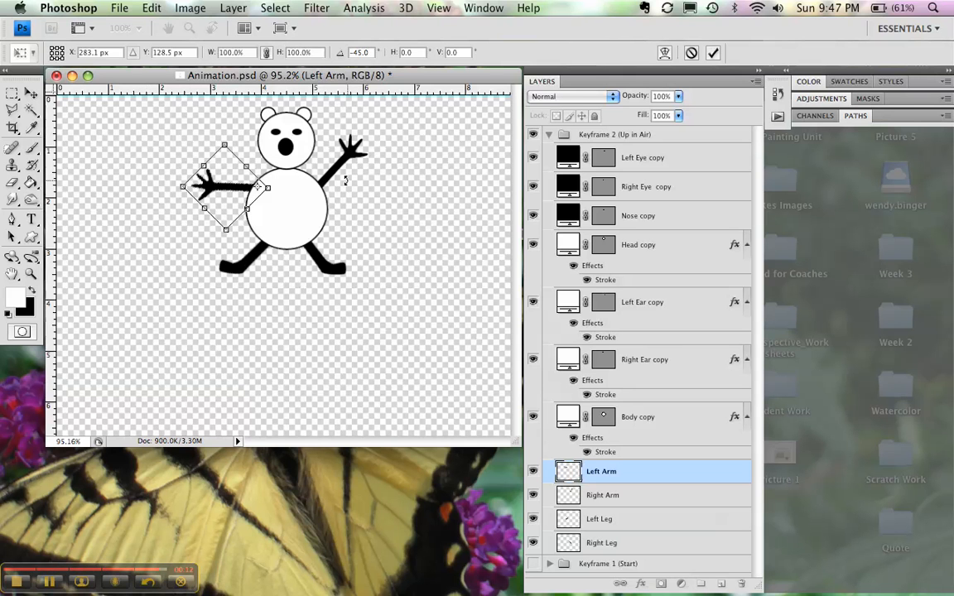
key(Return)
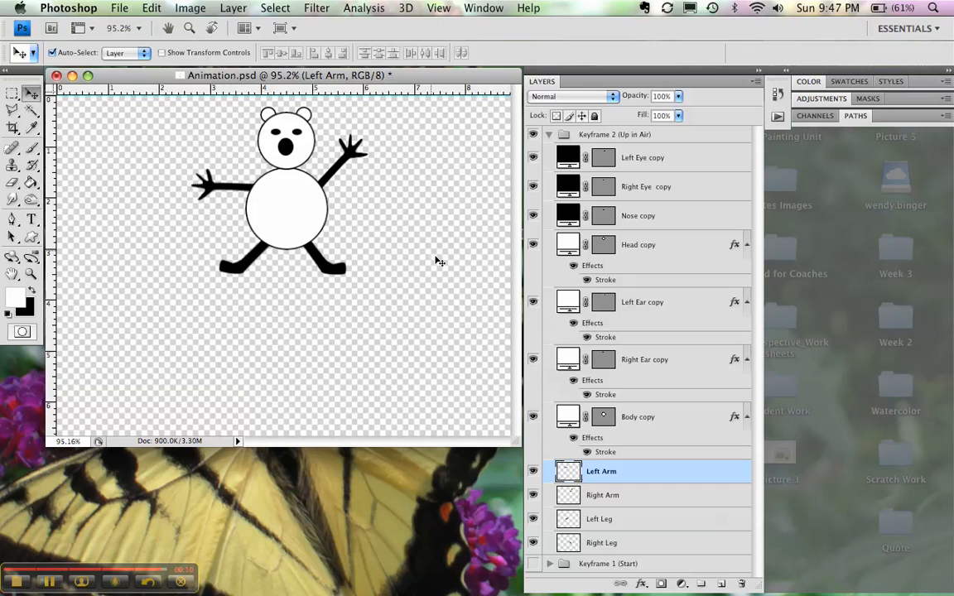
Rotate the Right Arm layer down to 45° around a pivot at the shoulder so the arm is horizontal
click(594, 495)
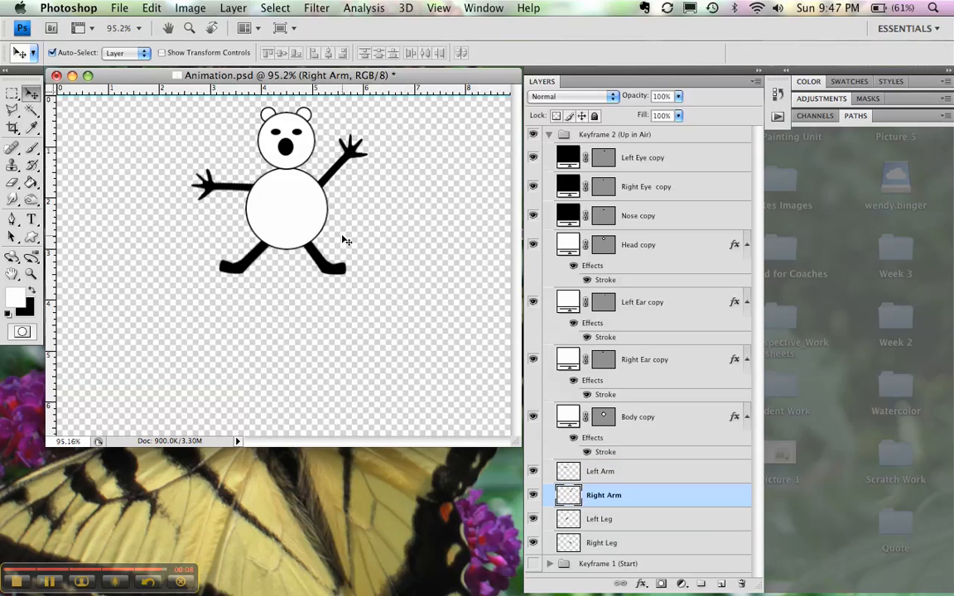
key(super+t)
drag(339, 164, 318, 194)
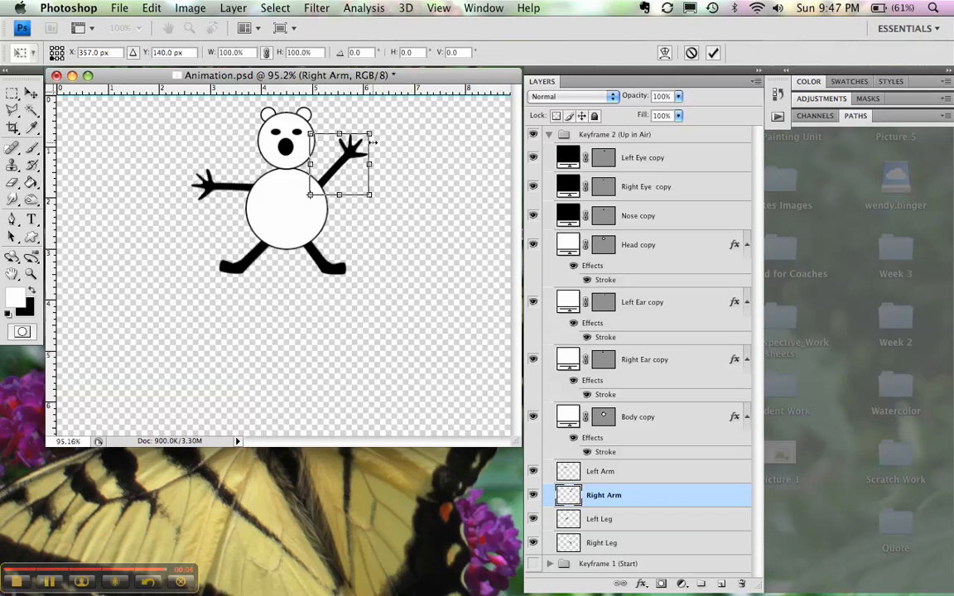
drag(386, 122, 452, 184)
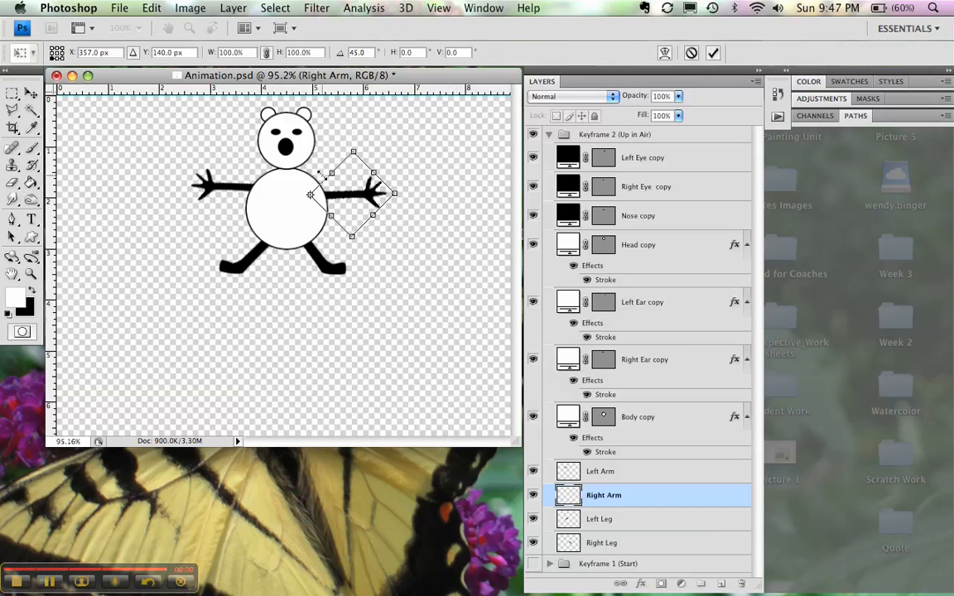